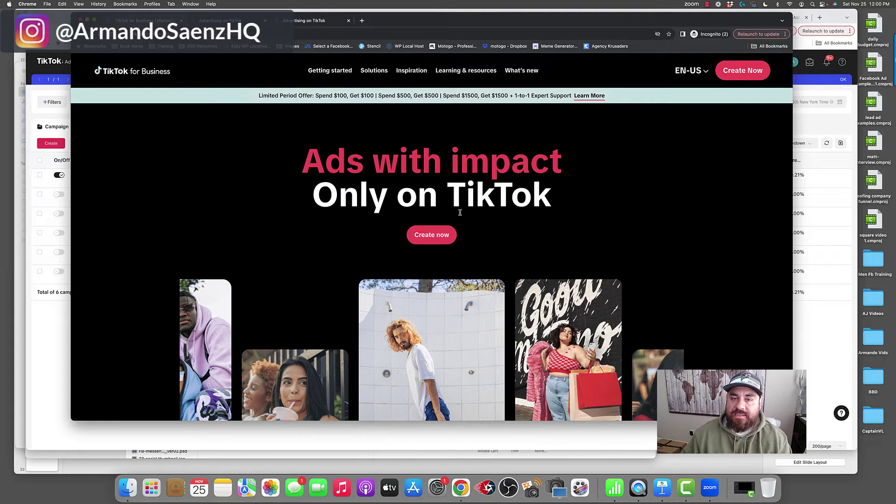
View the TikTok for Business sign-up page, and switch to the Ads Manager campaign list in the other browser window
{"action": "left_click", "coordinate": [304, 100]}
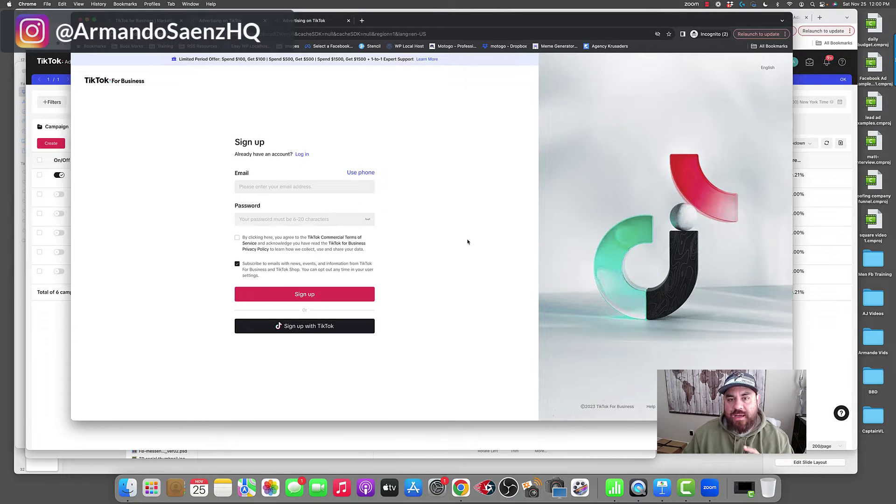
{"action": "left_click_drag", "start_coordinate": [463, 20], "coordinate": [471, 100]}
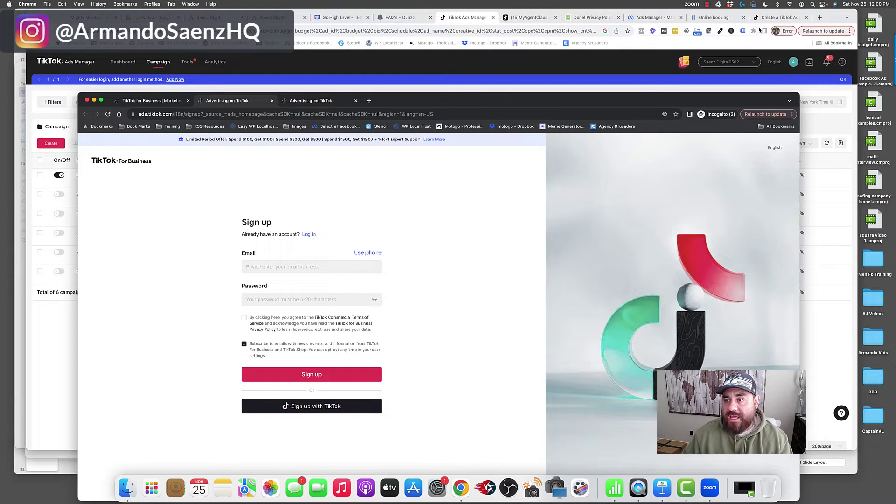
{"action": "left_click", "coordinate": [772, 19]}
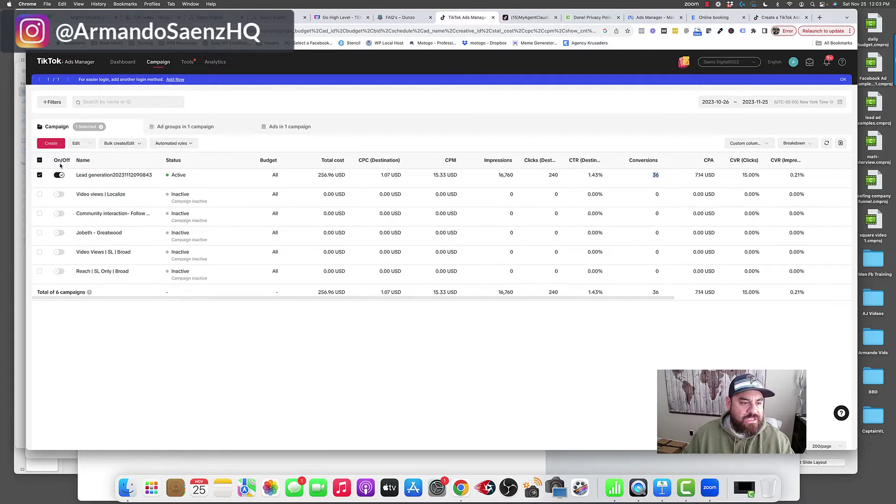
Deselect the active lead generation campaign and create a new campaign in Custom mode with the Lead generation objective
{"action": "left_click", "coordinate": [39, 175]}
{"action": "left_click", "coordinate": [39, 175]}
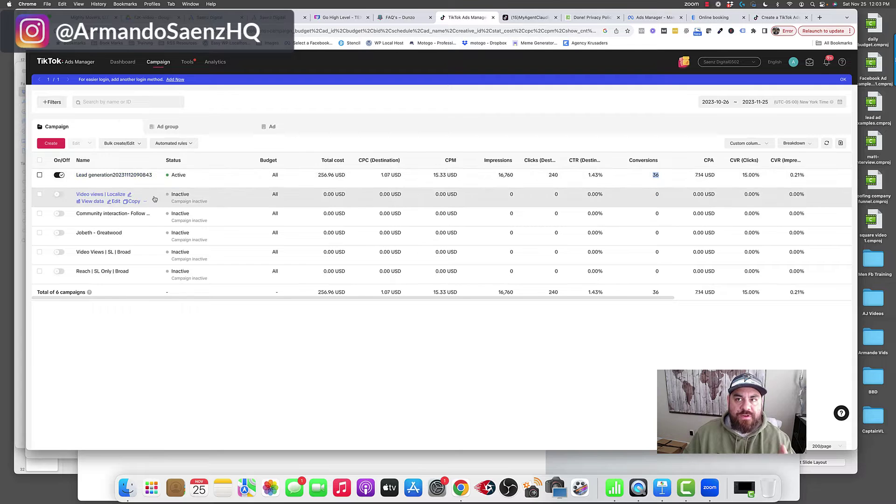
{"action": "left_click", "coordinate": [59, 146]}
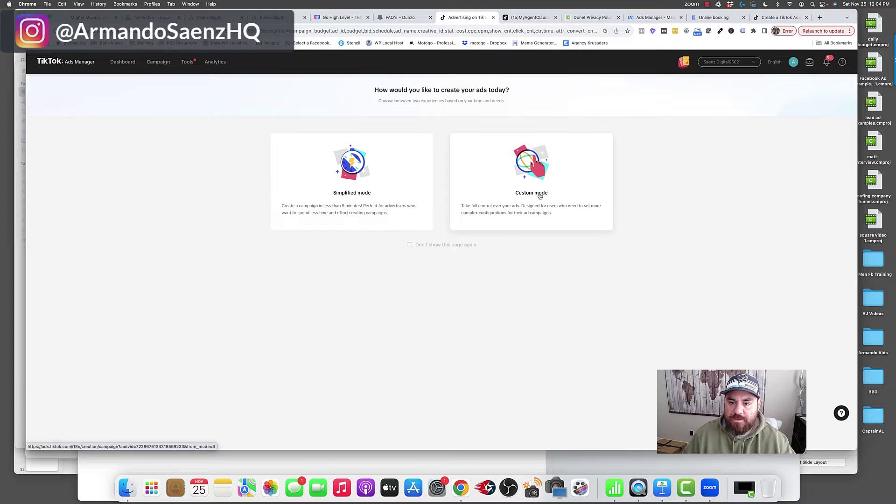
{"action": "left_click", "coordinate": [541, 196]}
{"action": "left_click_drag", "start_coordinate": [309, 125], "coordinate": [375, 125]}
{"action": "left_click", "coordinate": [384, 242]}
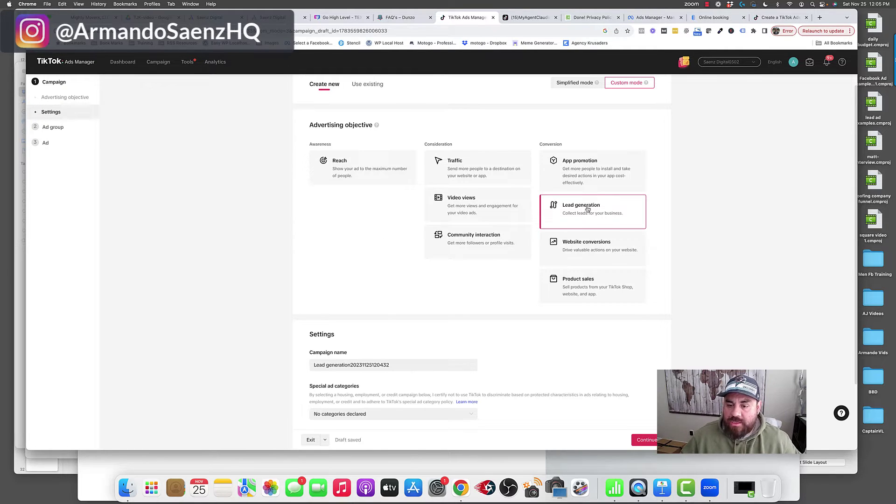
Name the new campaign "Demo" in the campaign settings
{"action": "scroll", "coordinate": [587, 209], "scroll_direction": "down", "scroll_amount": 3}
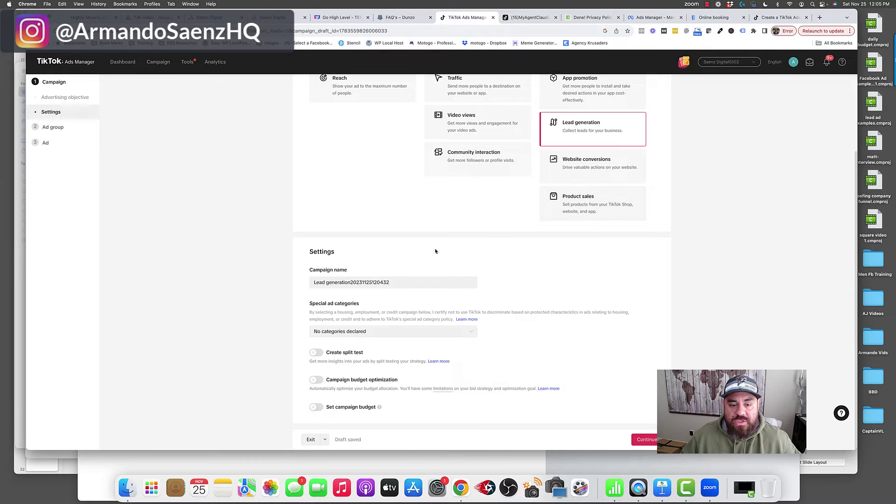
{"action": "left_click_drag", "start_coordinate": [309, 255], "coordinate": [335, 252]}
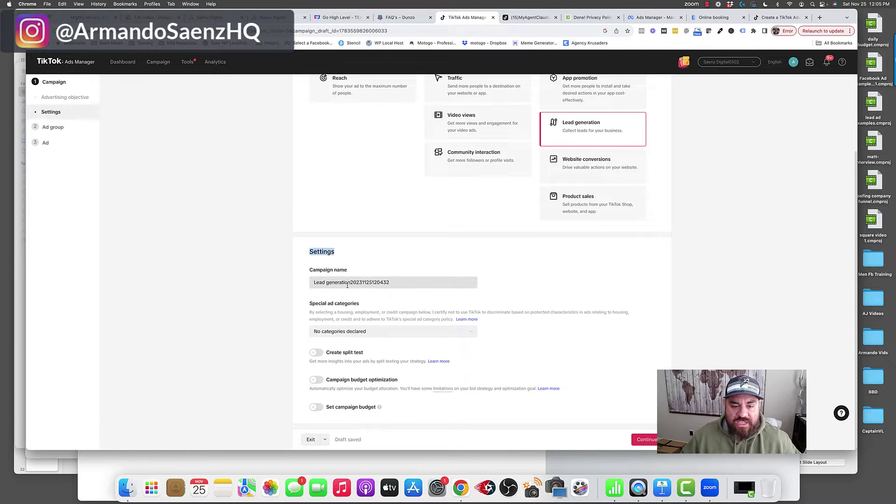
{"action": "left_click", "coordinate": [371, 282]}
{"action": "left_click_drag", "start_coordinate": [397, 282], "coordinate": [314, 282]}
{"action": "type", "text": "Demo"}
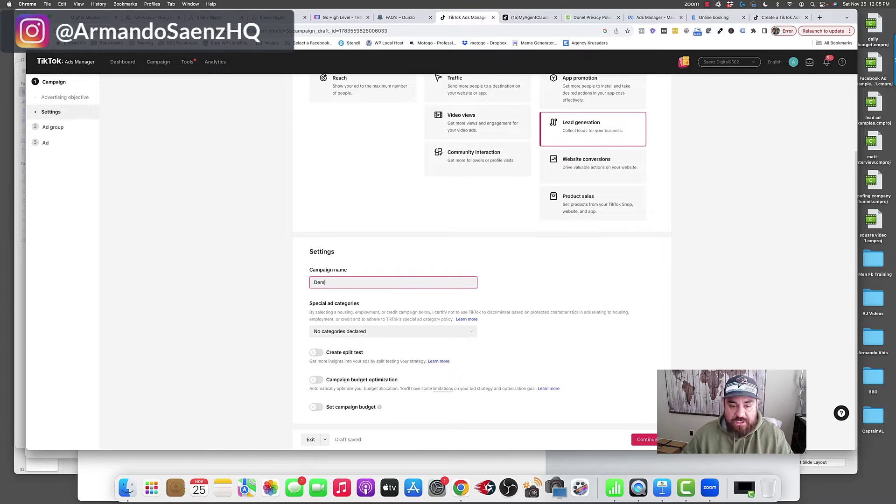
{"action": "left_click", "coordinate": [287, 297]}
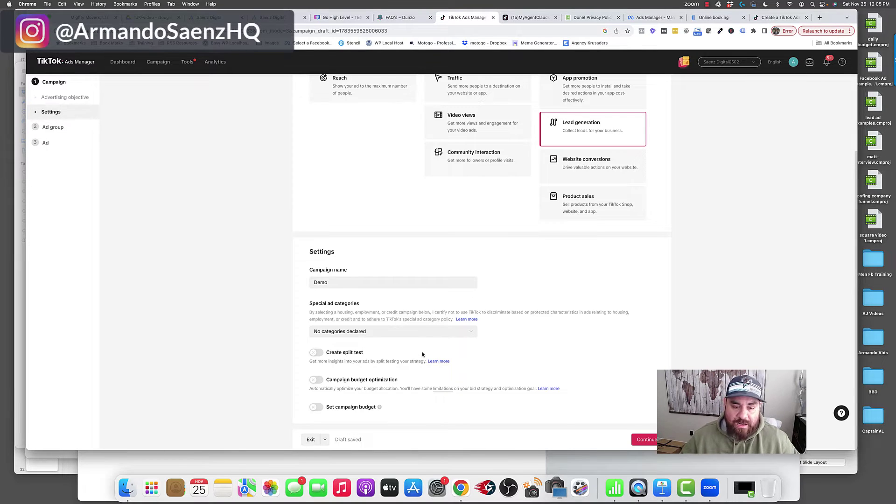
Declare Housing as the campaign's special ad category, review the split test and budget options, and continue to the ad group
{"action": "left_click", "coordinate": [466, 332]}
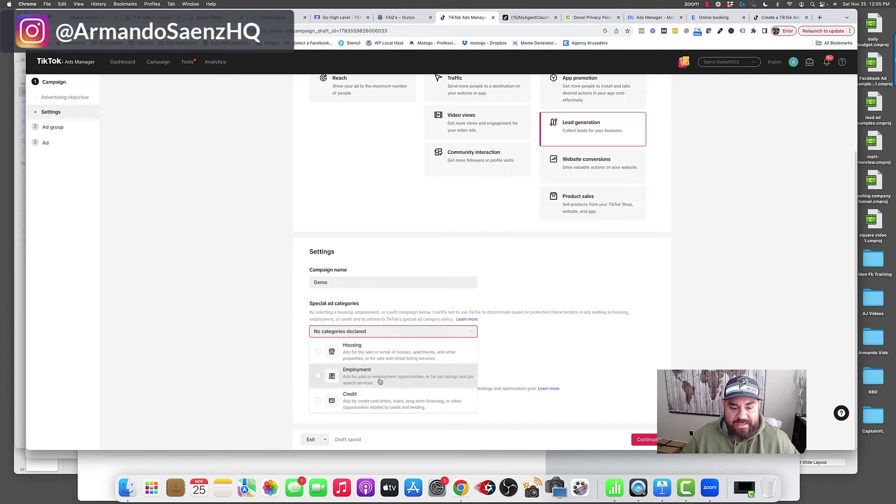
{"action": "left_click", "coordinate": [319, 353]}
{"action": "left_click", "coordinate": [302, 341]}
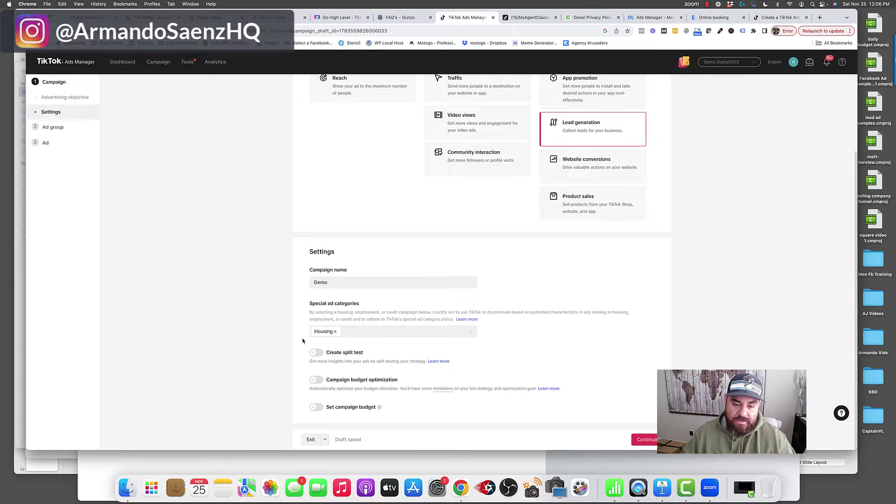
{"action": "left_click_drag", "start_coordinate": [325, 354], "coordinate": [364, 353]}
{"action": "left_click_drag", "start_coordinate": [327, 380], "coordinate": [403, 382]}
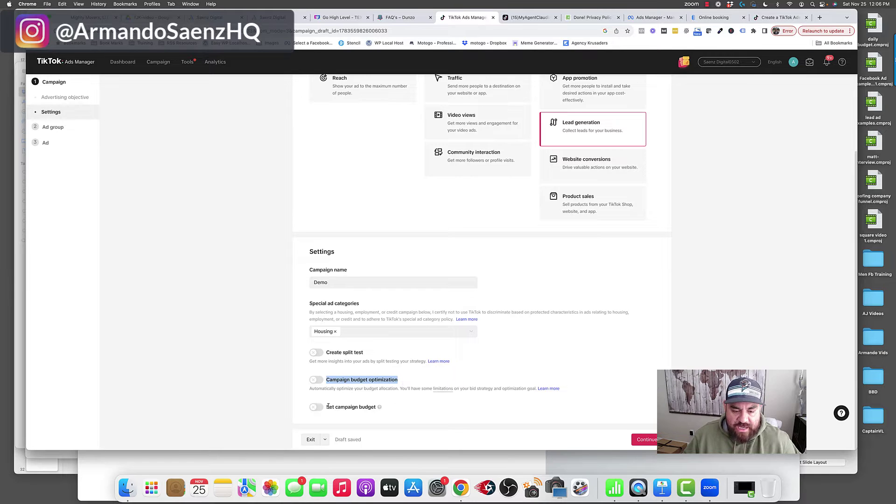
{"action": "left_click_drag", "start_coordinate": [327, 407], "coordinate": [330, 408]}
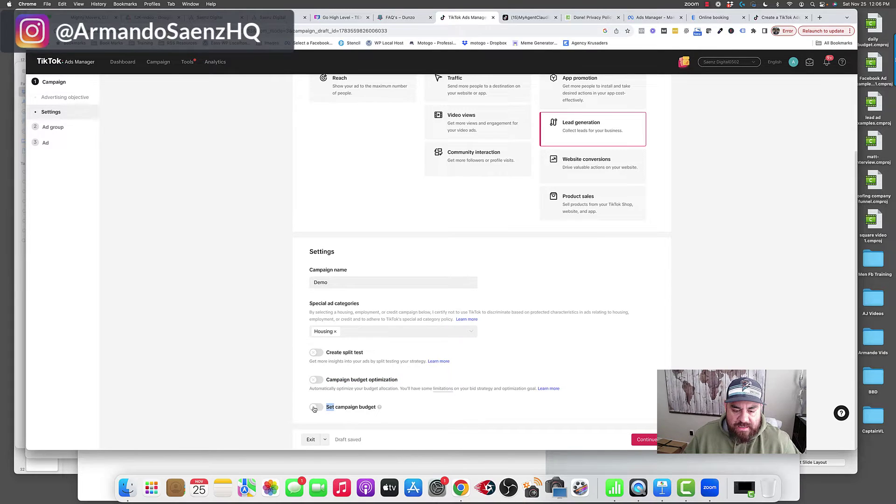
{"action": "left_click", "coordinate": [323, 408]}
{"action": "mouse_move", "coordinate": [379, 409]}
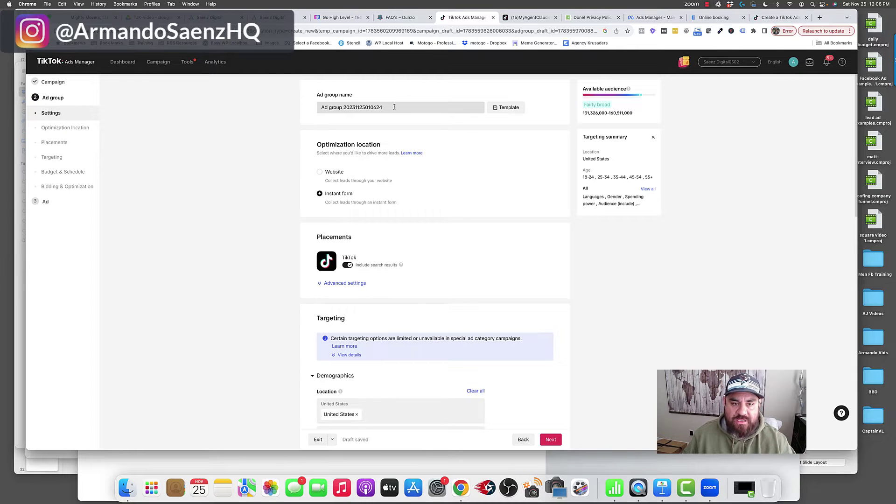
Name the ad group "Demo" and review its optimization location options
{"action": "left_click_drag", "start_coordinate": [394, 107], "coordinate": [319, 108]}
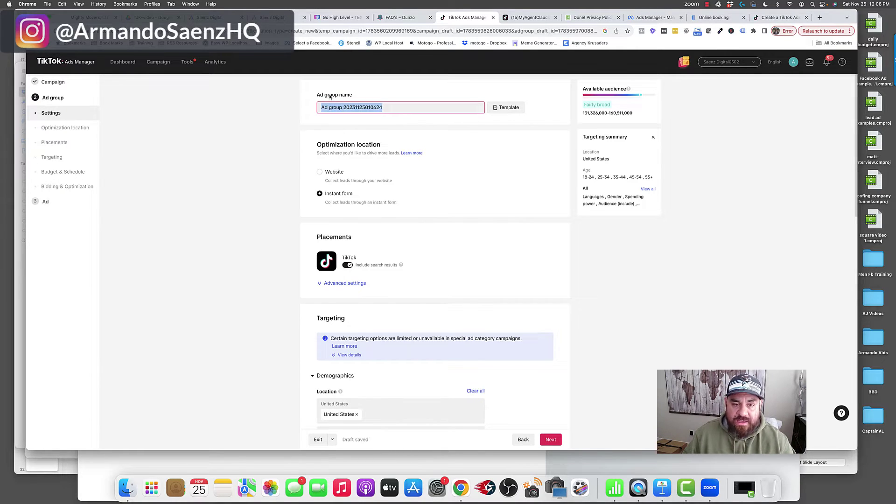
{"action": "type", "text": "Demo"}
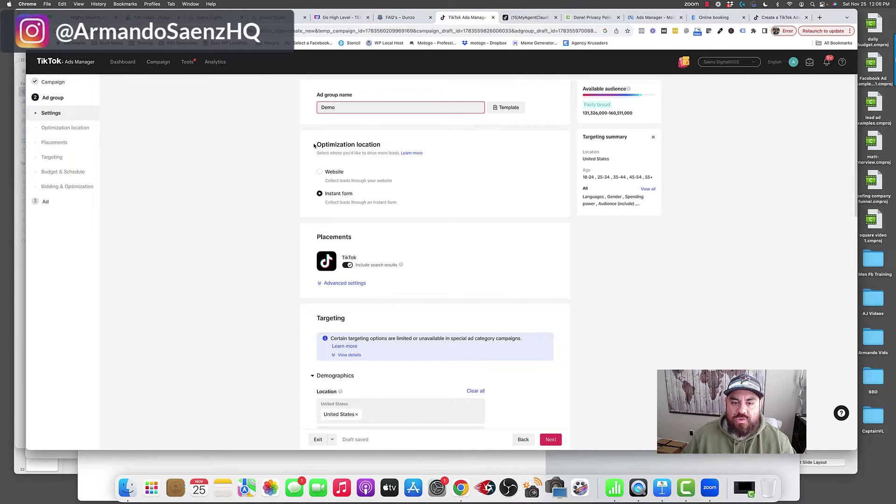
{"action": "left_click_drag", "start_coordinate": [314, 145], "coordinate": [385, 145]}
{"action": "left_click", "coordinate": [362, 152]}
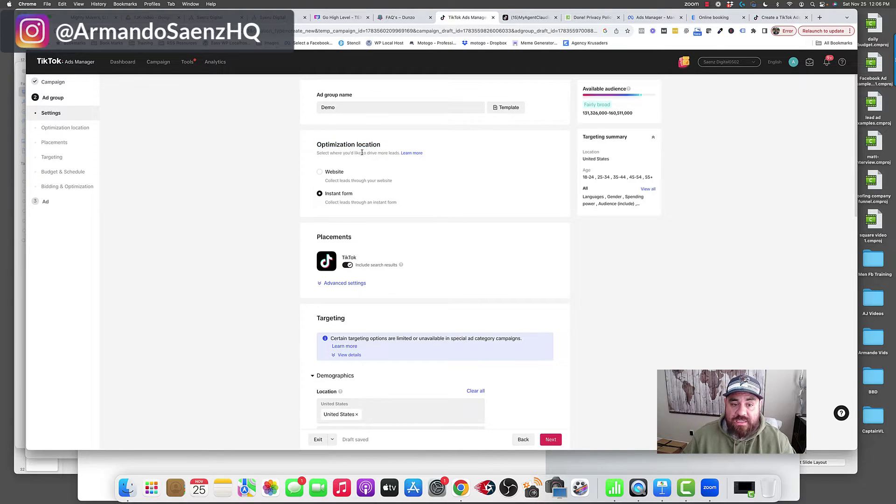
{"action": "left_click_drag", "start_coordinate": [323, 155], "coordinate": [379, 152]}
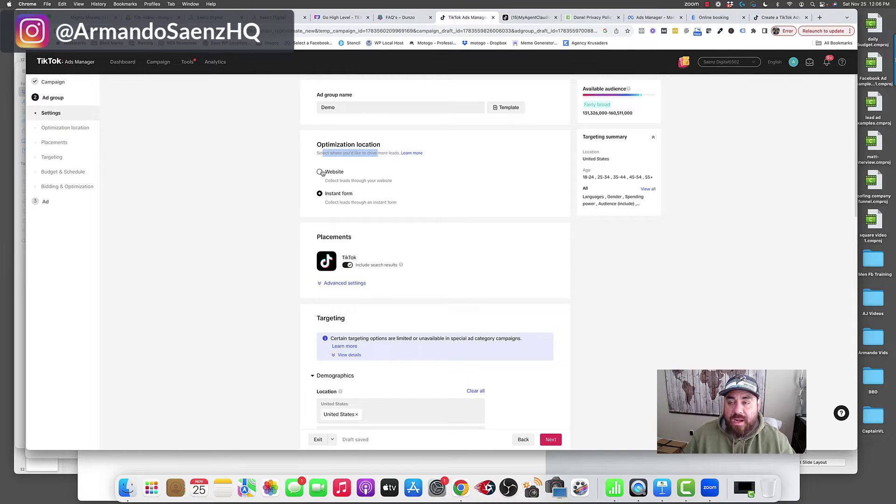
Expand the advanced placement settings and turn off video download for the ad group
{"action": "scroll", "coordinate": [355, 204], "scroll_direction": "down", "scroll_amount": 2}
{"action": "left_click", "coordinate": [346, 219]}
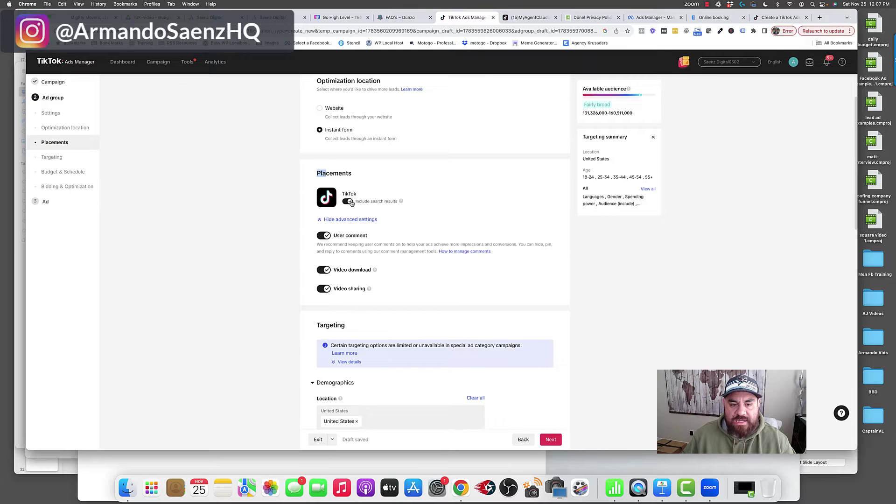
{"action": "left_click_drag", "start_coordinate": [358, 202], "coordinate": [393, 202]}
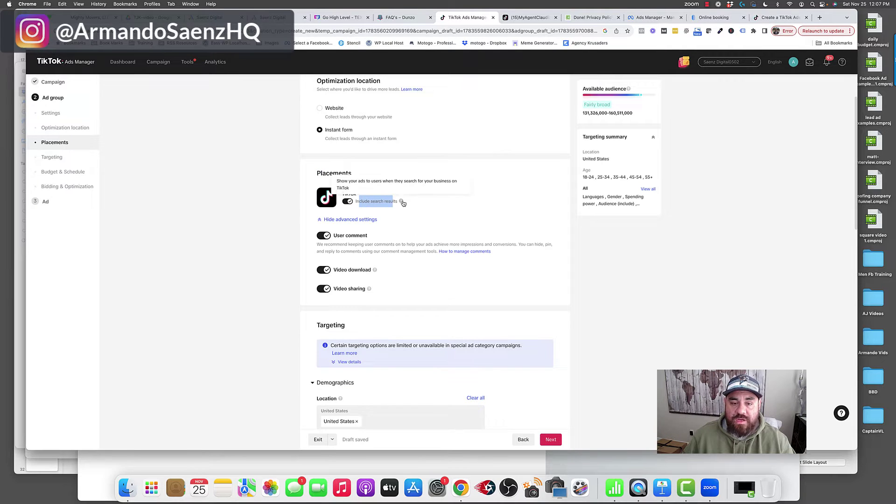
{"action": "left_click", "coordinate": [419, 204]}
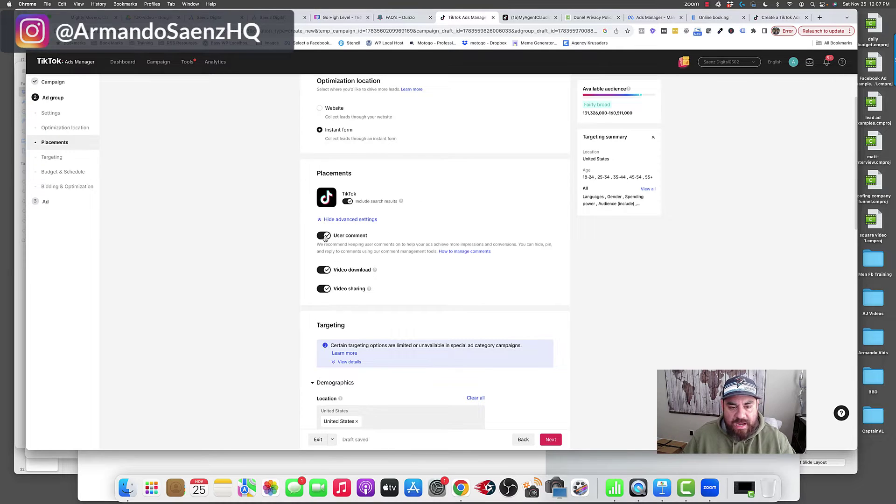
{"action": "left_click", "coordinate": [325, 270]}
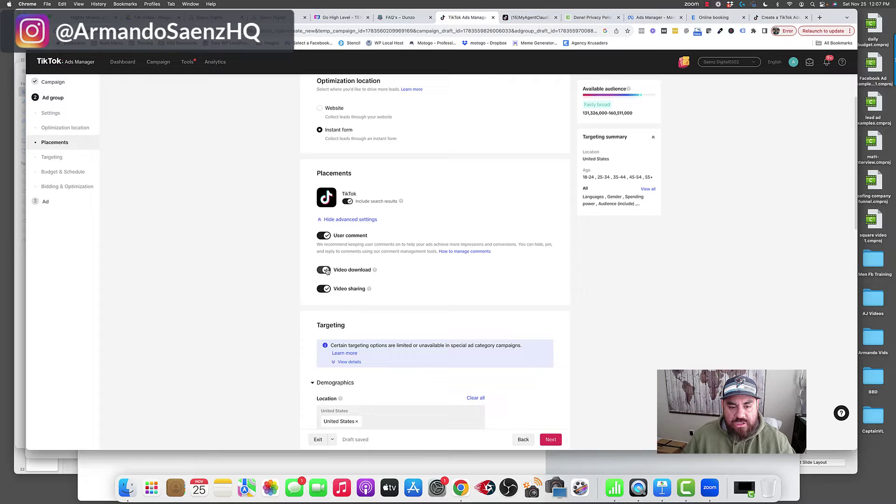
{"action": "mouse_move", "coordinate": [375, 270]}
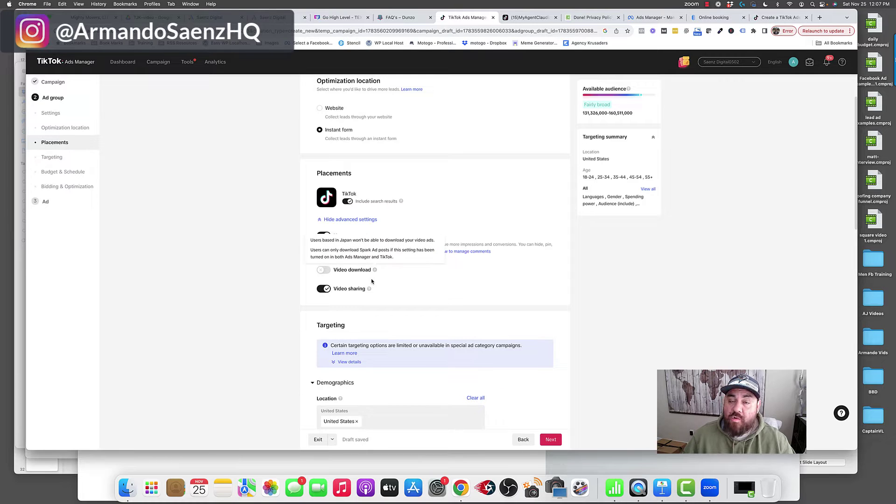
{"action": "scroll", "coordinate": [376, 267], "scroll_direction": "down", "scroll_amount": 2}
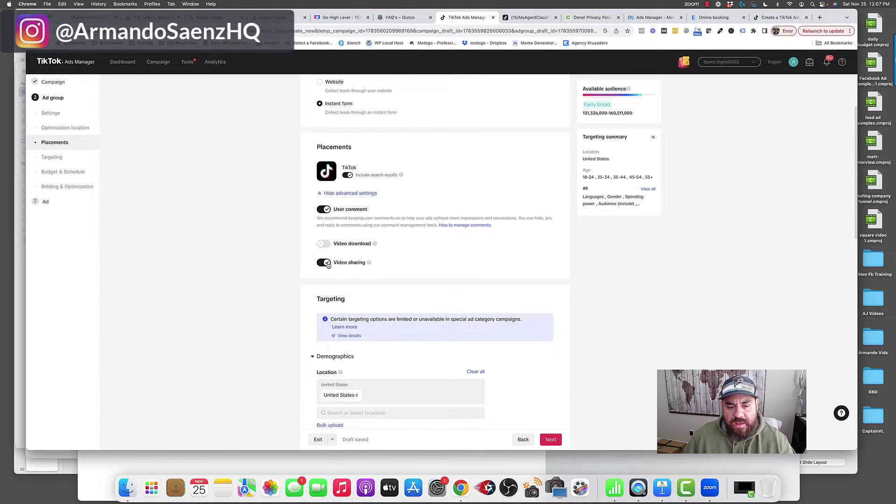
{"action": "left_click_drag", "start_coordinate": [335, 263], "coordinate": [366, 263]}
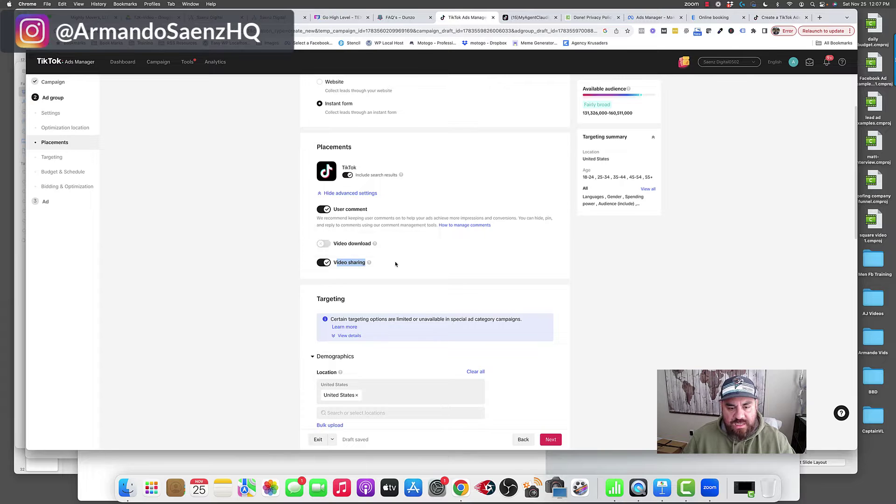
Expand the details of the special ad category targeting limits and set the target location to Sugar Land, Texas
{"action": "scroll", "coordinate": [395, 264], "scroll_direction": "down", "scroll_amount": 3}
{"action": "left_click", "coordinate": [347, 287]}
{"action": "scroll", "coordinate": [369, 196], "scroll_direction": "down", "scroll_amount": 10}
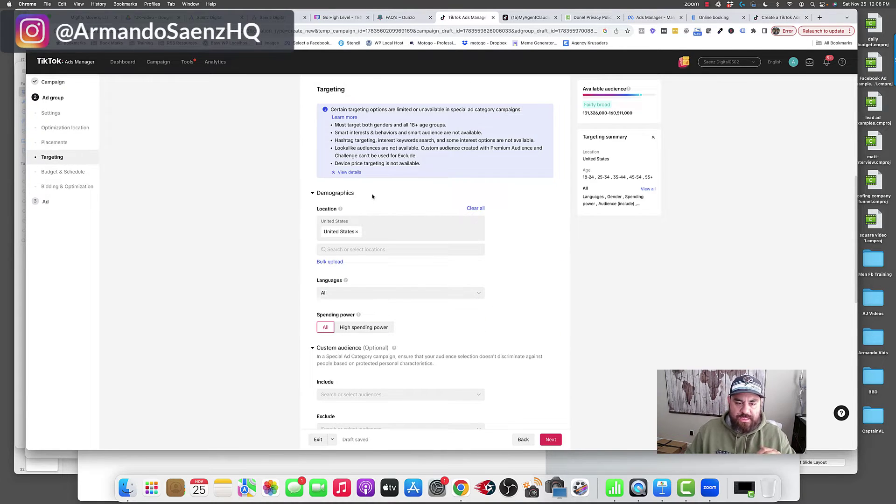
{"action": "left_click", "coordinate": [359, 250]}
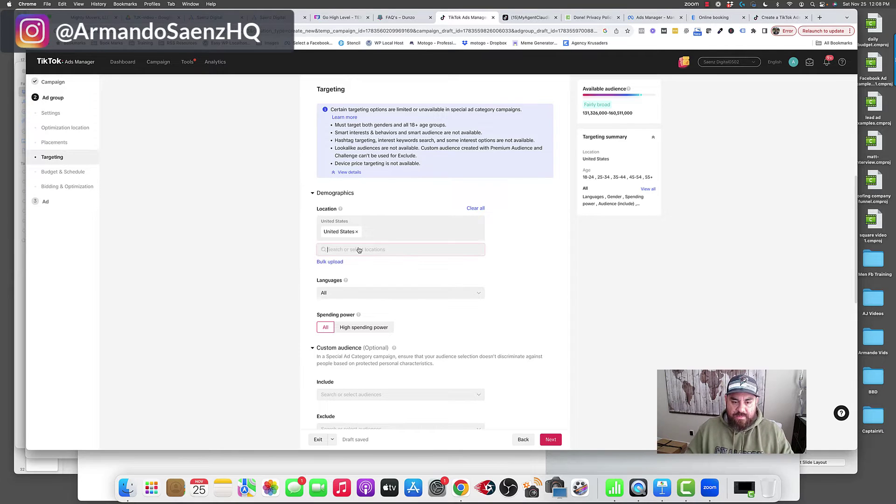
{"action": "type", "text": "Sugar Land"}
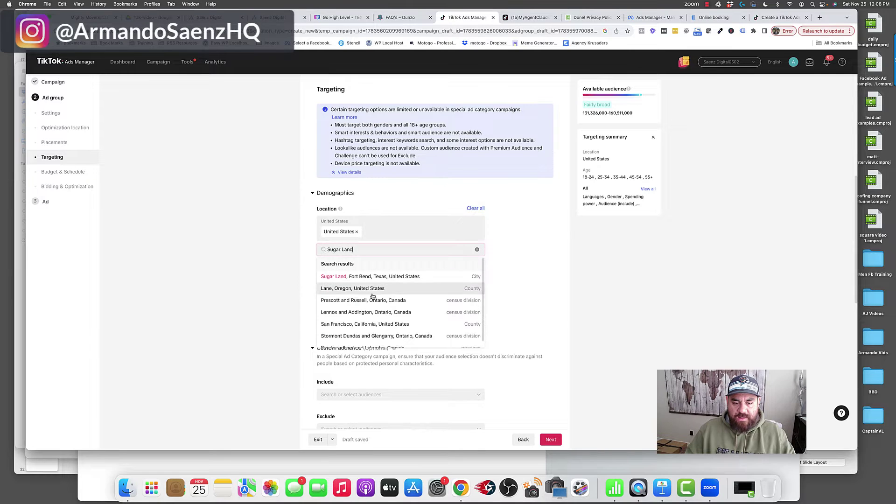
{"action": "left_click", "coordinate": [374, 278]}
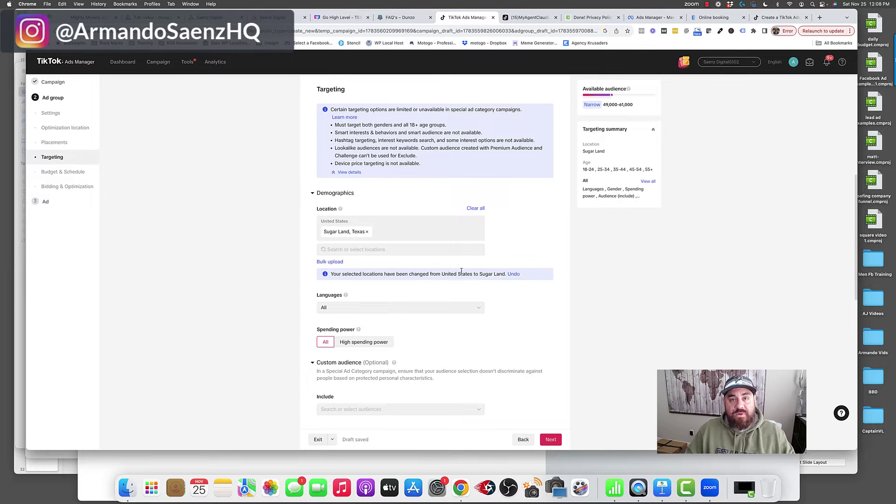
Add Houston DMA, Fort Worth, Texas and Fort Bend County, Texas to the ad group's target locations
{"action": "left_click", "coordinate": [372, 250]}
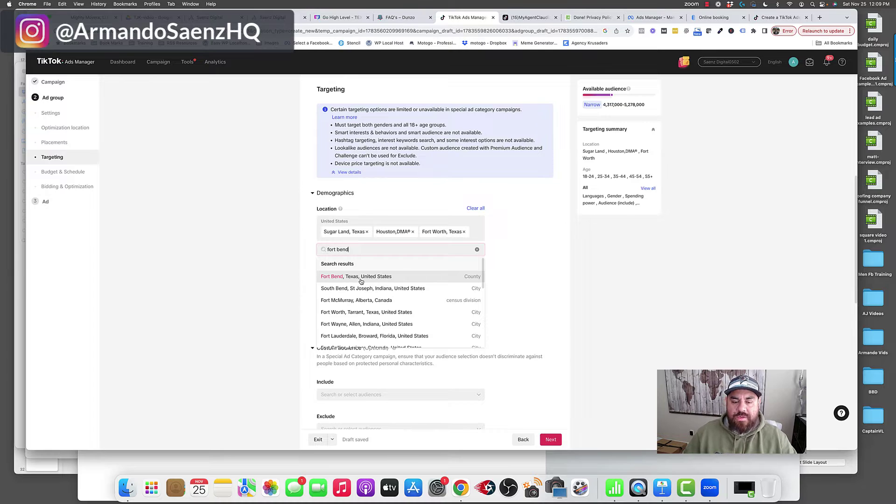
{"action": "left_click", "coordinate": [361, 281]}
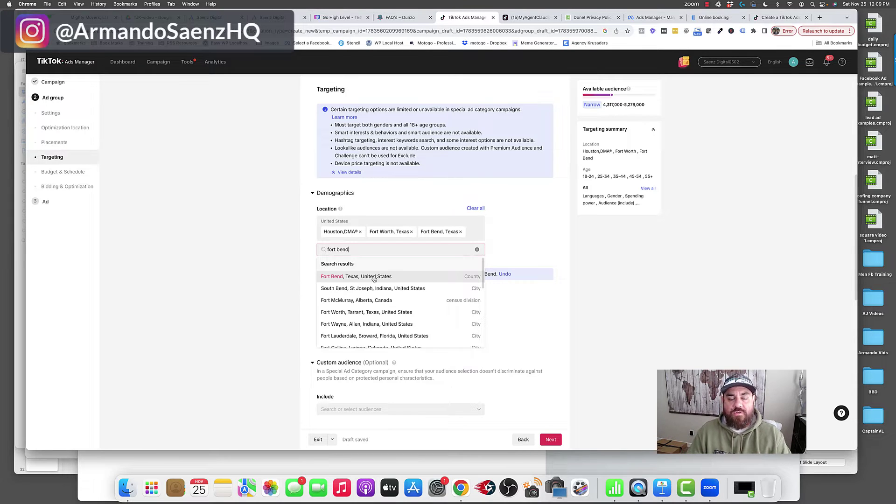
{"action": "left_click", "coordinate": [387, 221]}
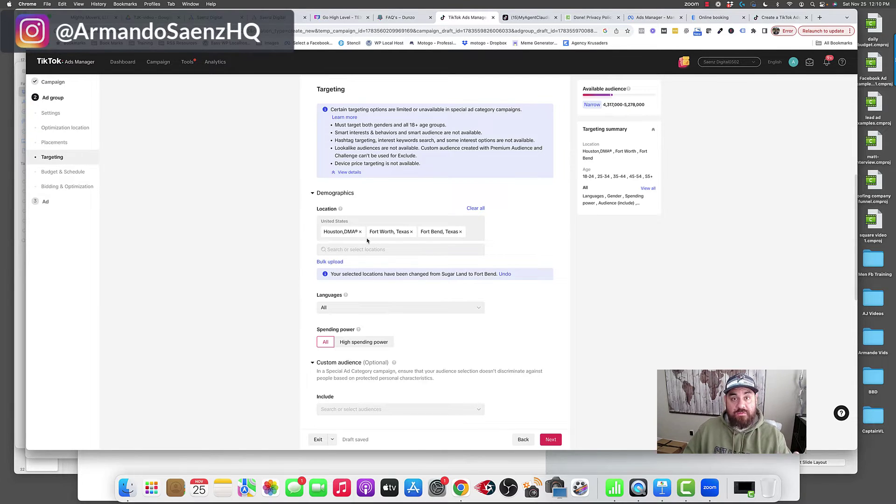
Remove Fort Worth and Fort Bend from the target locations, keeping only Houston DMA
{"action": "left_click", "coordinate": [411, 231]}
{"action": "left_click", "coordinate": [411, 232]}
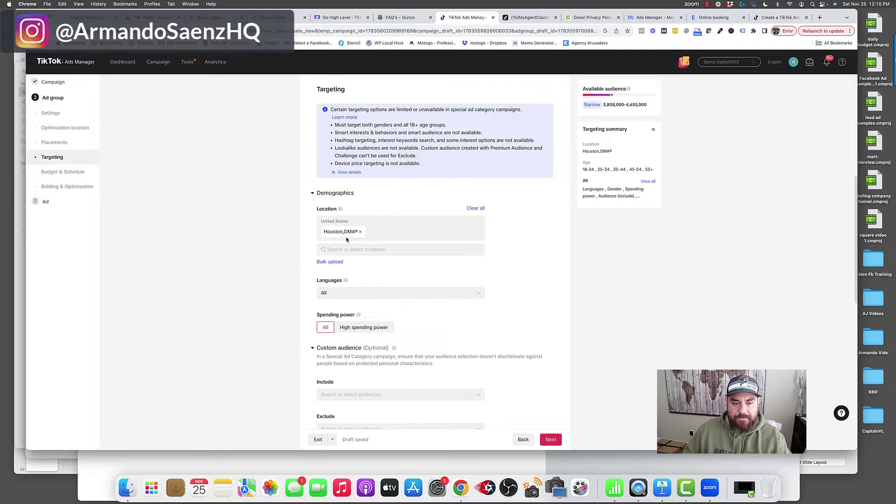
{"action": "scroll", "coordinate": [318, 205], "scroll_direction": "down", "scroll_amount": 5}
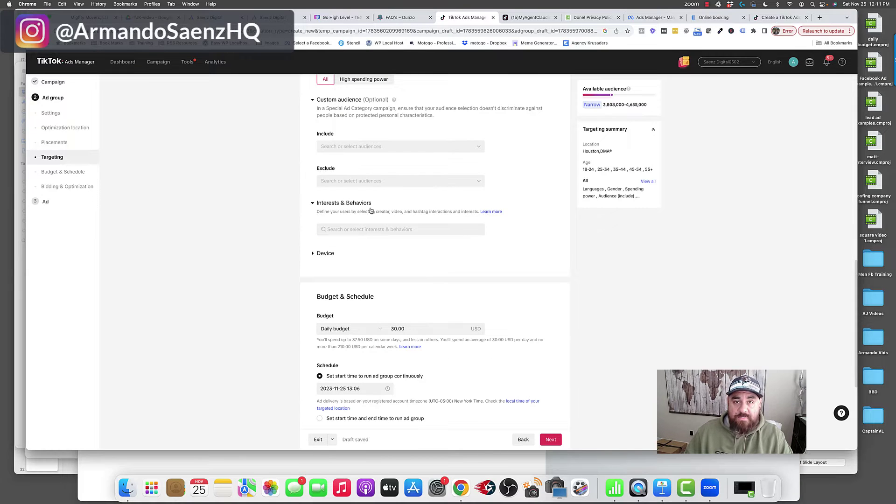
Search the interests and behaviors for real estate and add Real Estate & Home Rentals as both an interest and a purchase intention
{"action": "left_click", "coordinate": [370, 232]}
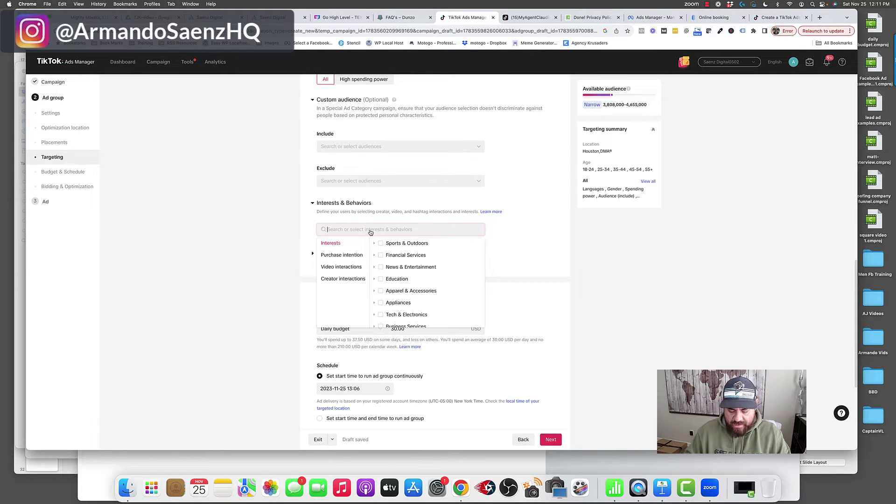
{"action": "type", "text": "real esta"}
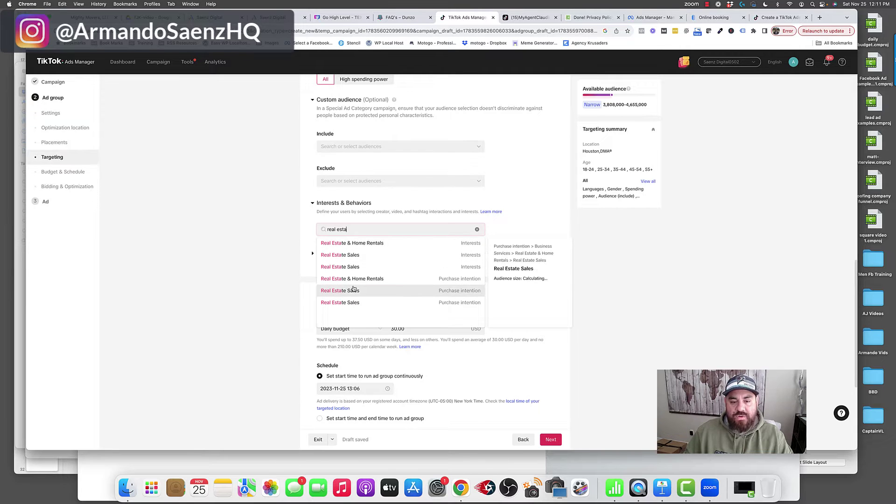
{"action": "left_click", "coordinate": [343, 243]}
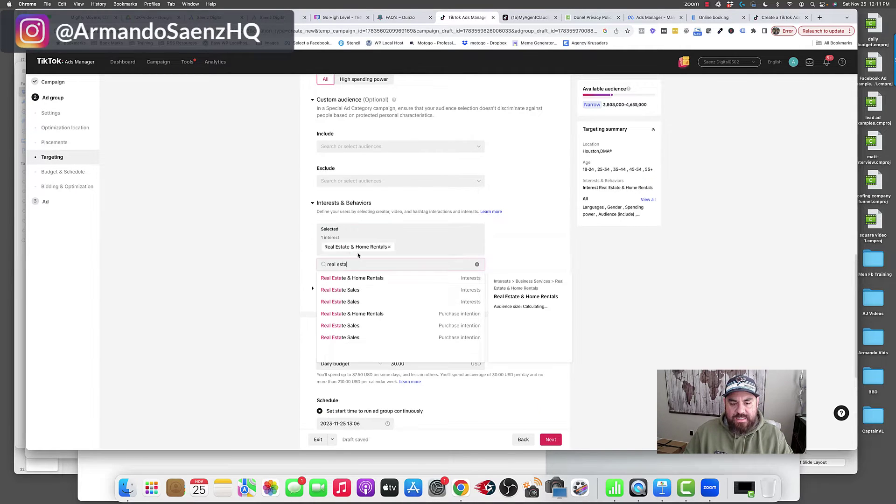
{"action": "left_click", "coordinate": [348, 279]}
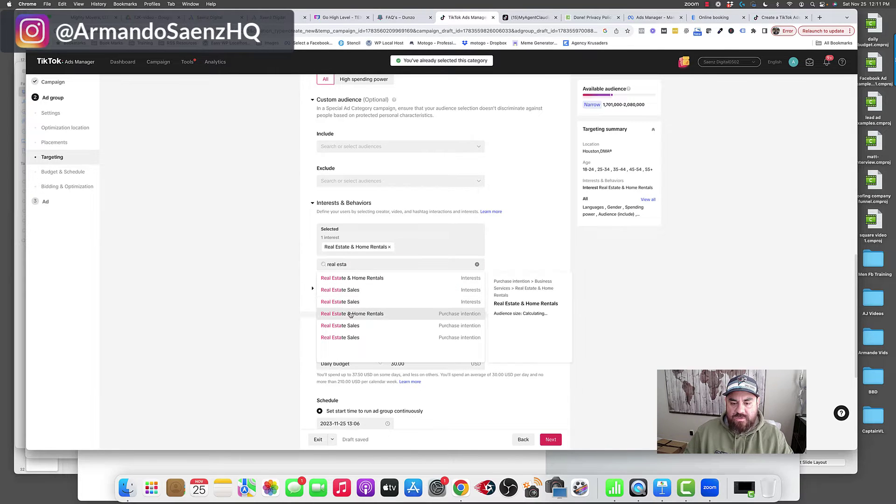
{"action": "left_click", "coordinate": [350, 314]}
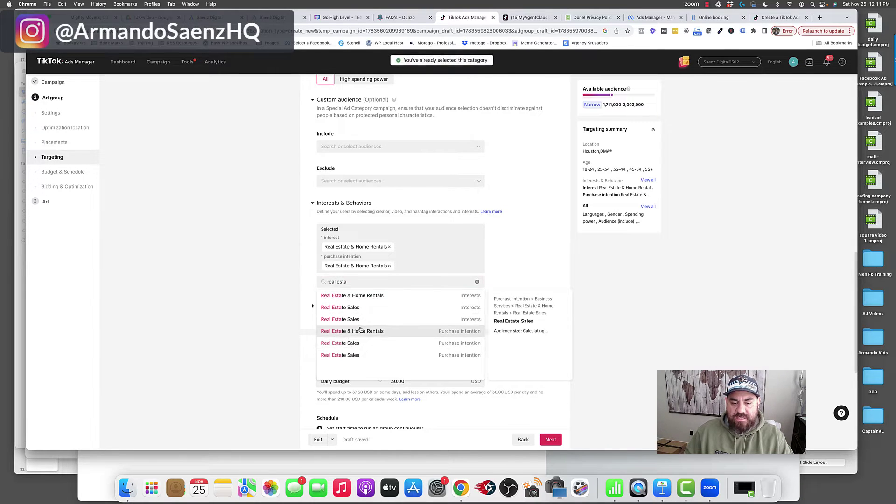
Search the interests and behaviors for zillow
{"action": "double_click", "coordinate": [343, 282]}
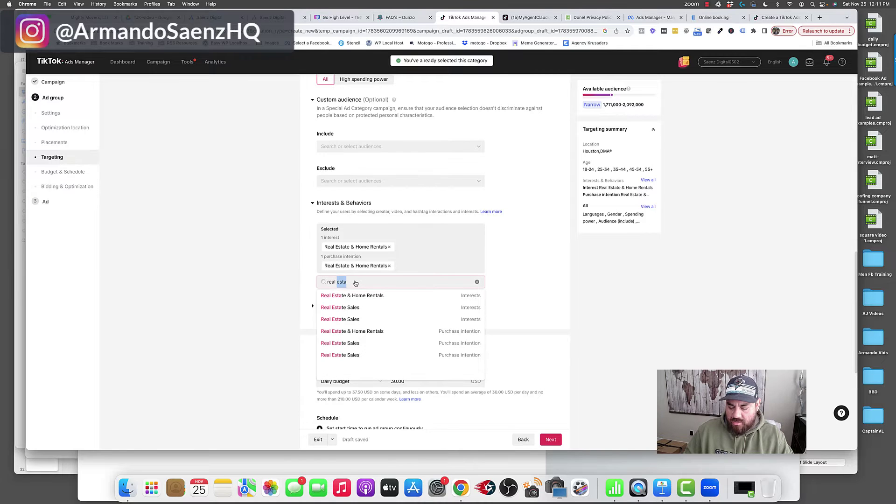
{"action": "key", "text": "BackSpace"}
{"action": "key", "text": "BackSpace"}
{"action": "key", "text": "BackSpace"}
{"action": "key", "text": "BackSpace"}
{"action": "key", "text": "BackSpace"}
{"action": "key", "text": "BackSpace"}
{"action": "type", "text": "z"}
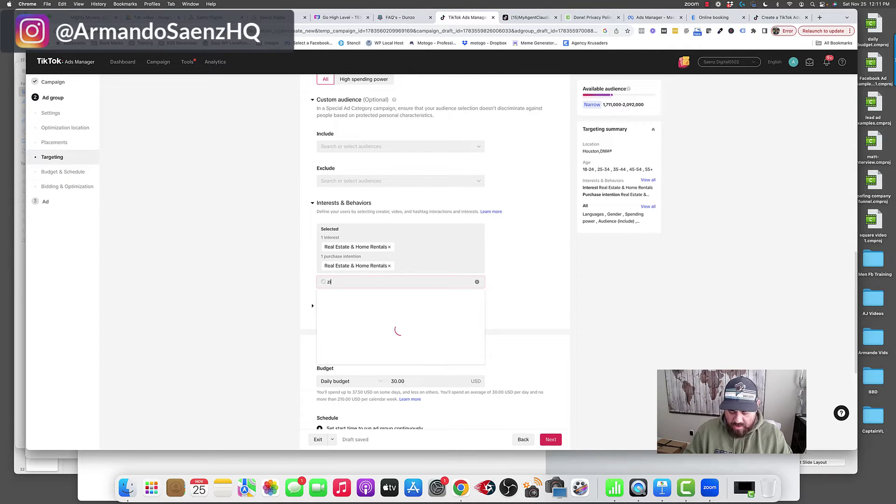
{"action": "type", "text": "illow"}
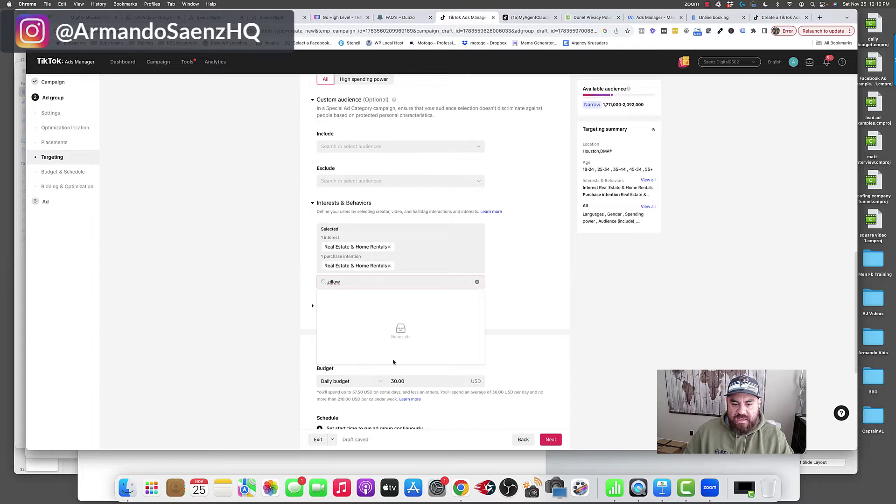
Replace the zillow search with real esta and look over the matching interests and purchase intentions
{"action": "key", "text": "BackSpace"}
{"action": "key", "text": "BackSpace"}
{"action": "key", "text": "BackSpace"}
{"action": "key", "text": "BackSpace"}
{"action": "key", "text": "BackSpace"}
{"action": "key", "text": "BackSpace"}
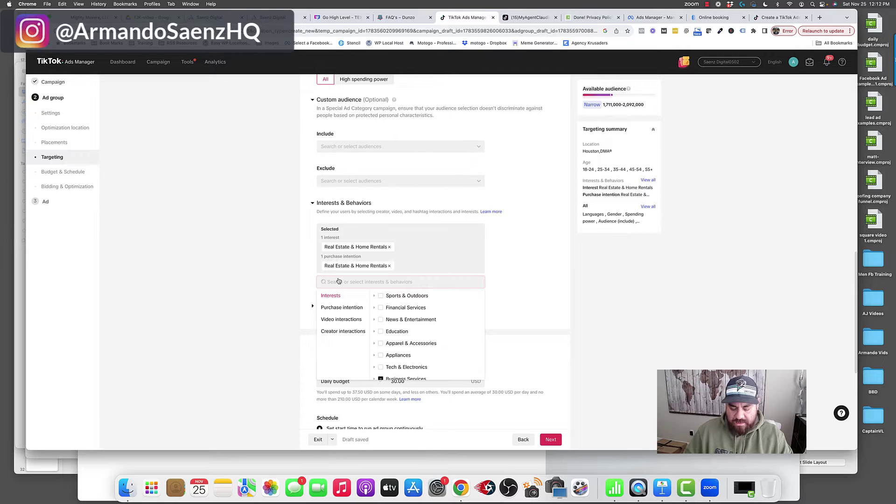
{"action": "type", "text": "real esta"}
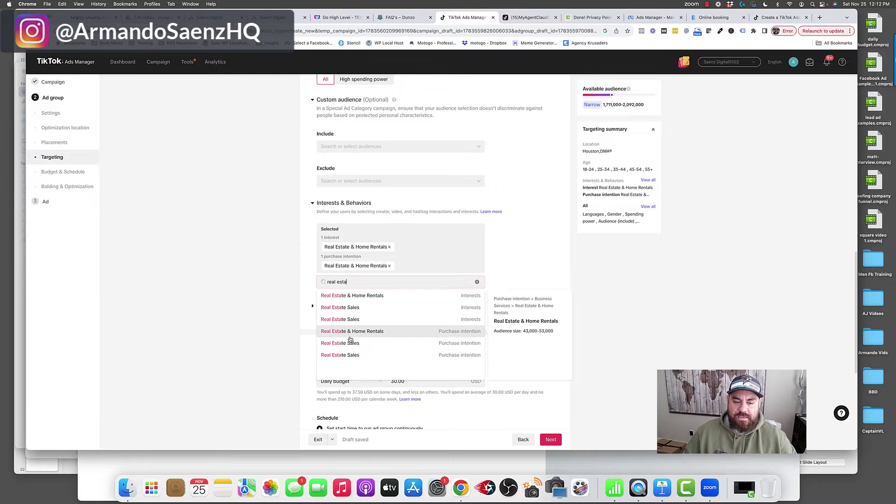
Examine the age groups listed in the ad group's targeting summary
{"action": "scroll", "coordinate": [327, 308], "scroll_direction": "up", "scroll_amount": 5}
{"action": "scroll", "coordinate": [312, 278], "scroll_direction": "down", "scroll_amount": 2}
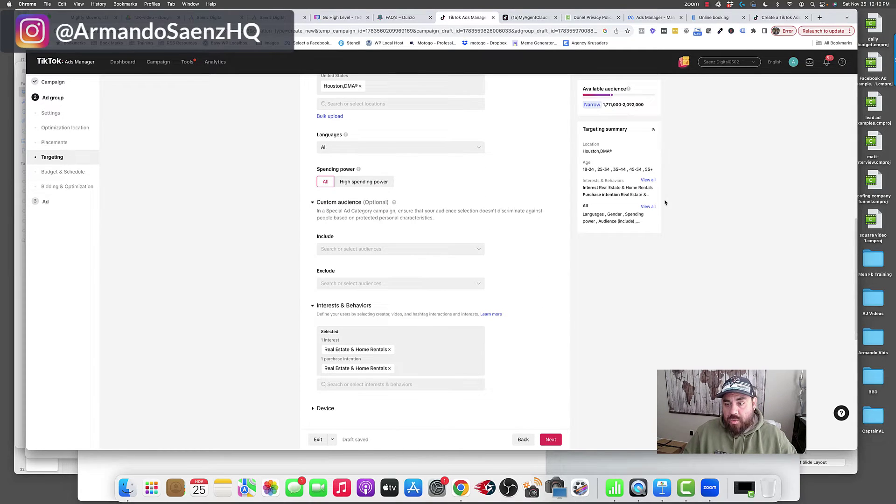
{"action": "left_click_drag", "start_coordinate": [583, 169], "coordinate": [647, 169]}
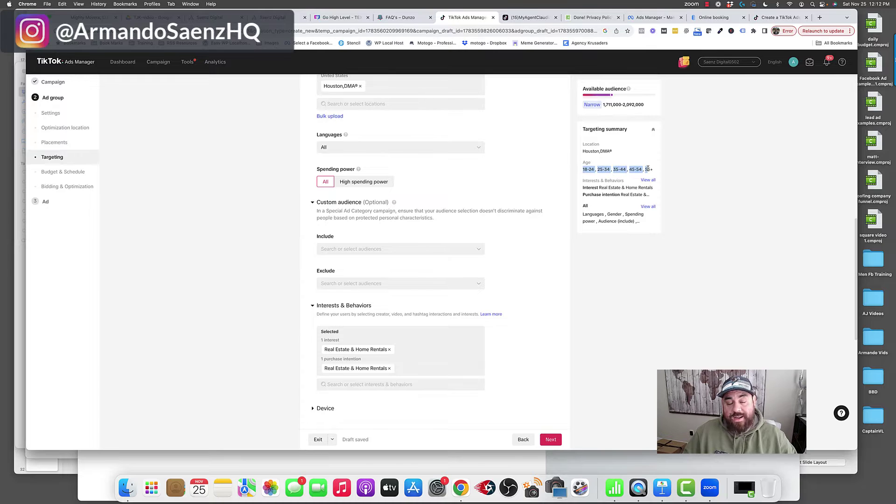
{"action": "left_click", "coordinate": [591, 170]}
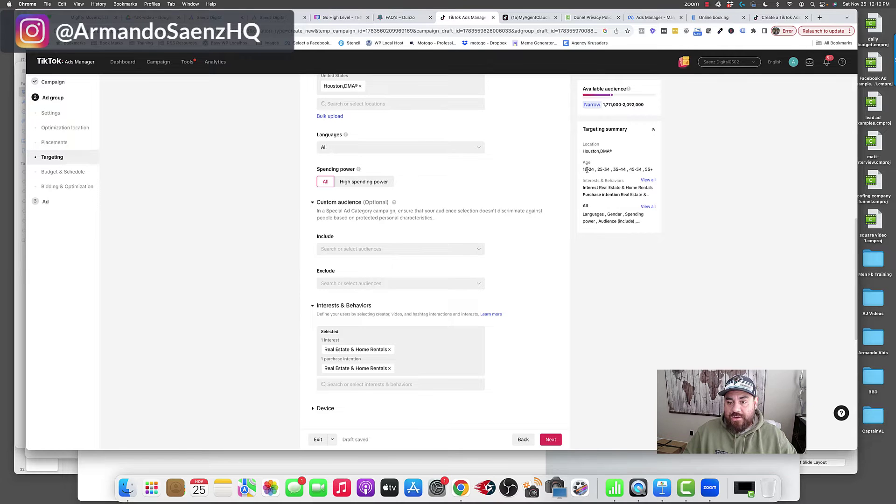
{"action": "left_click_drag", "start_coordinate": [583, 169], "coordinate": [601, 169]}
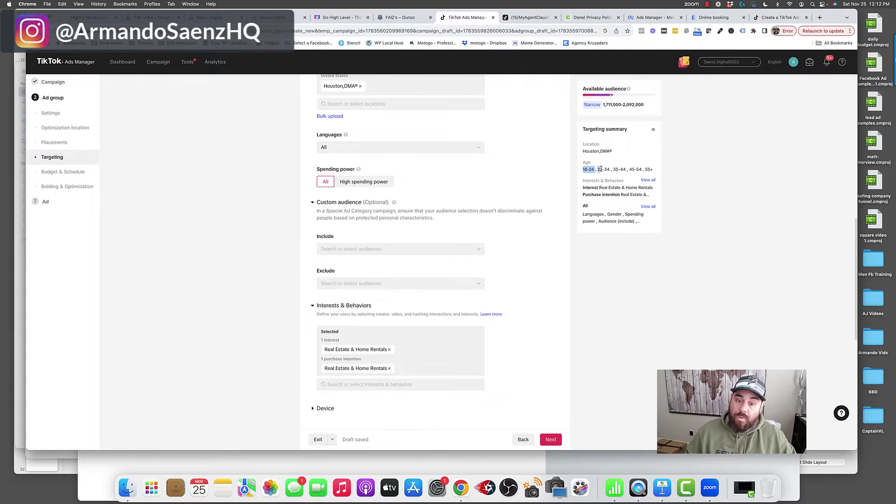
{"action": "left_click", "coordinate": [516, 256]}
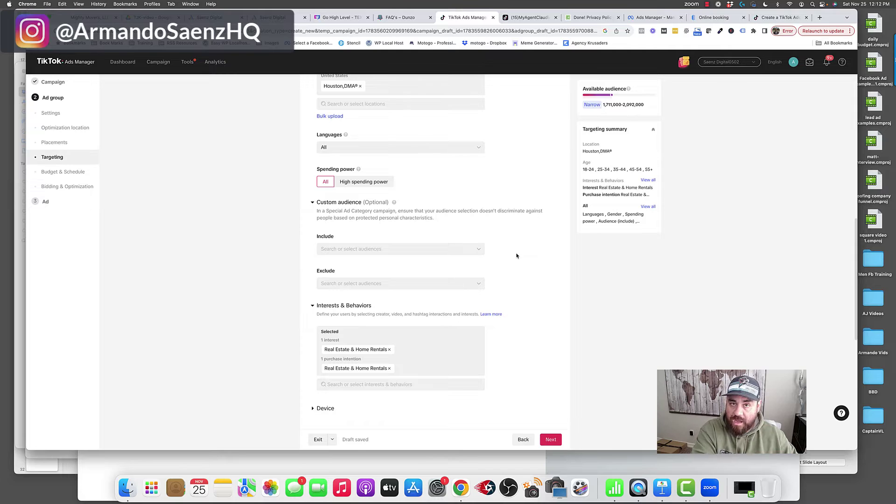
Set the ad group's daily budget to 20.00 USD
{"action": "scroll", "coordinate": [517, 256], "scroll_direction": "down", "scroll_amount": 5}
{"action": "left_click_drag", "start_coordinate": [316, 209], "coordinate": [374, 208]}
{"action": "left_click", "coordinate": [401, 240]}
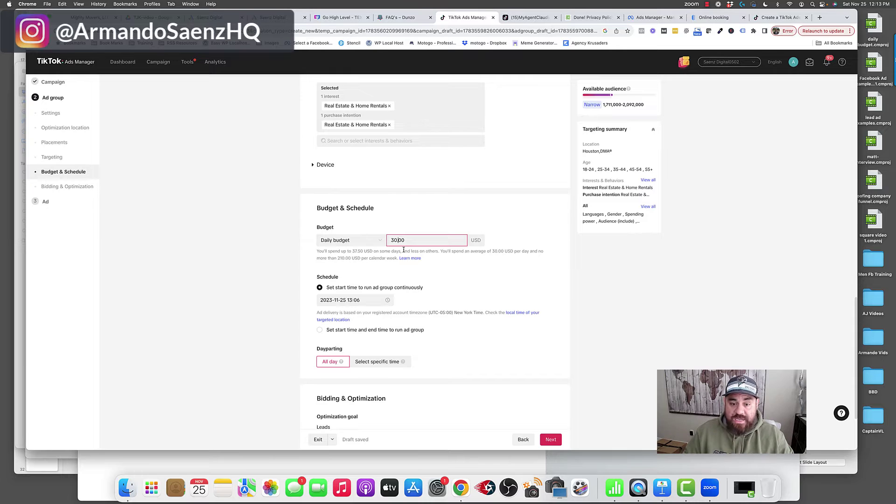
{"action": "left_click_drag", "start_coordinate": [398, 241], "coordinate": [391, 241]}
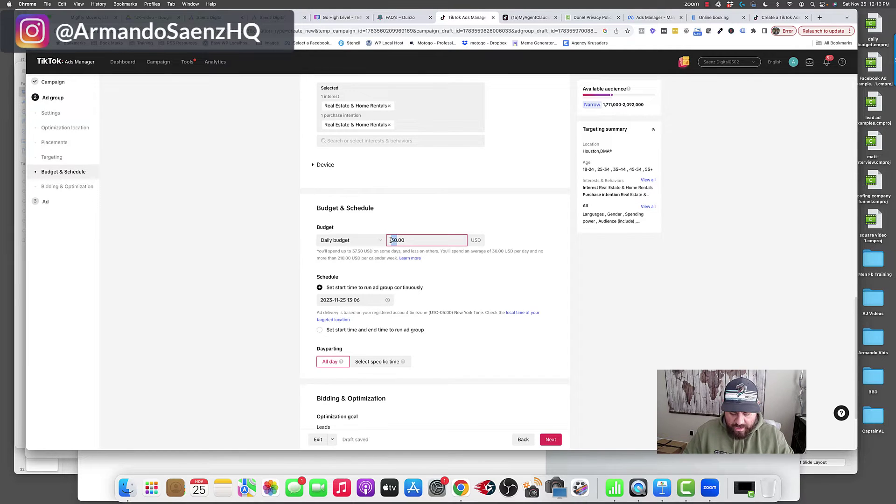
{"action": "type", "text": "20"}
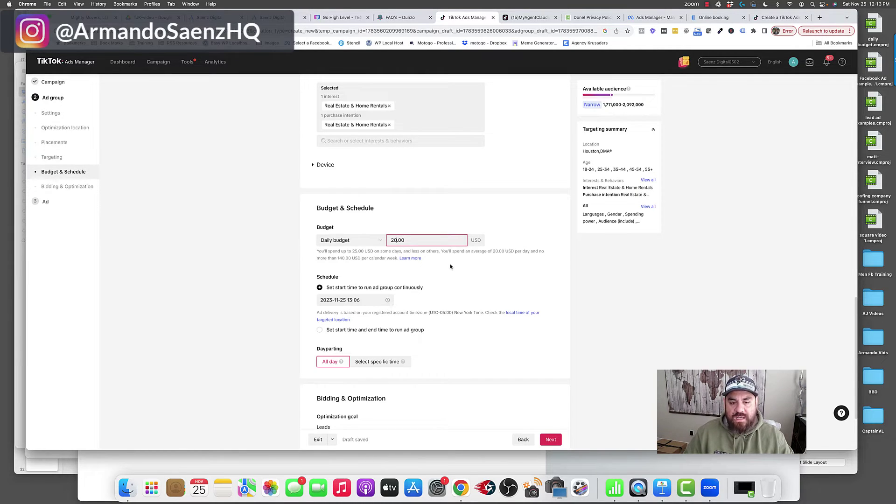
{"action": "left_click", "coordinate": [450, 266]}
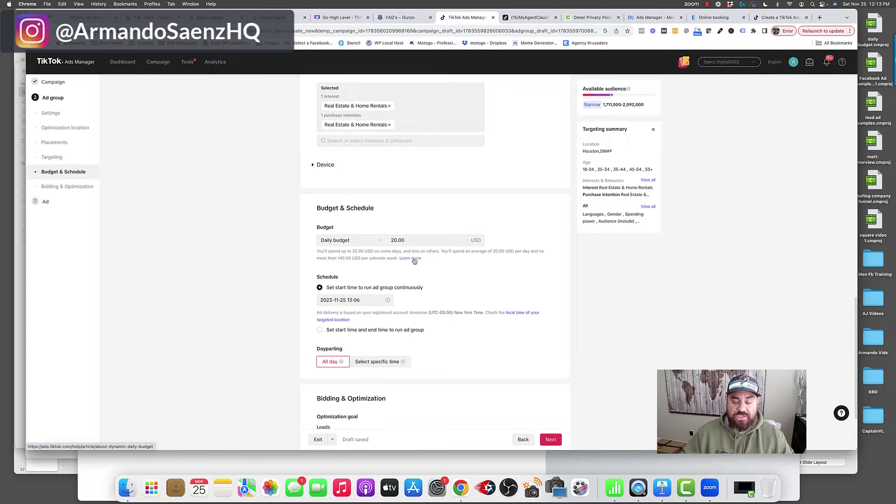
Try a daily budget of 15.00 USD and set it back to 20.00 USD
{"action": "double_click", "coordinate": [394, 240]}
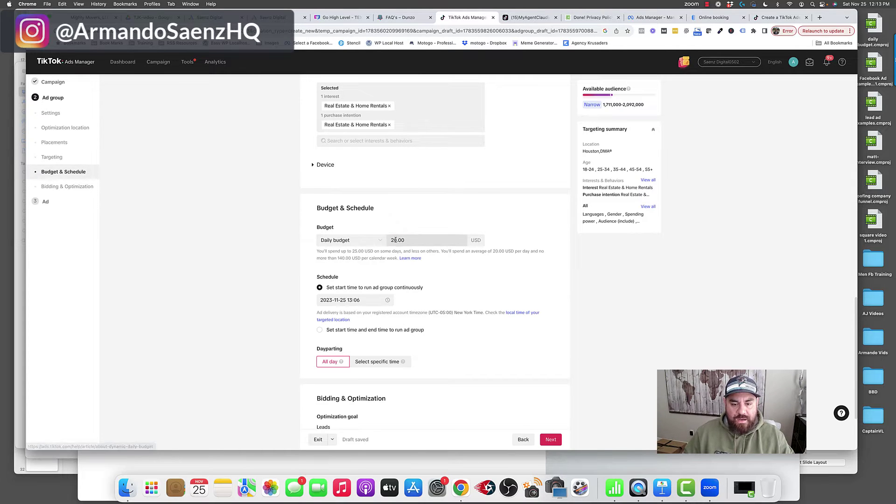
{"action": "type", "text": "1"}
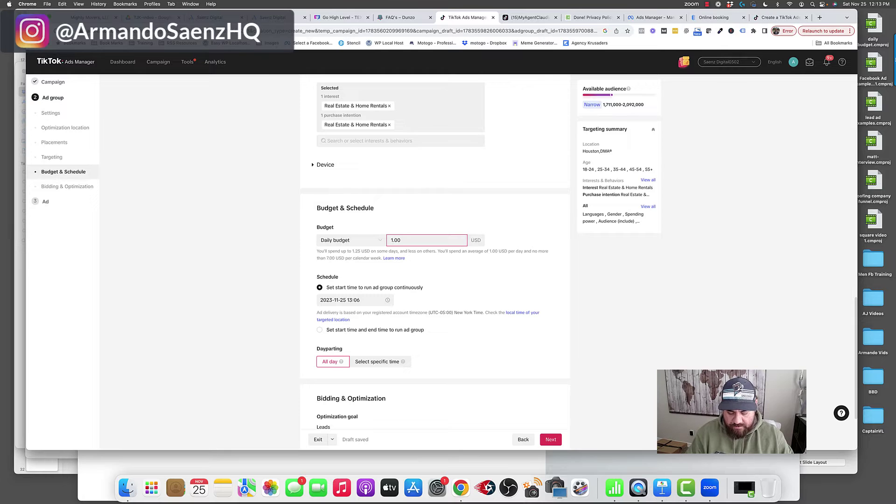
{"action": "type", "text": "5"}
{"action": "left_click", "coordinate": [443, 263]}
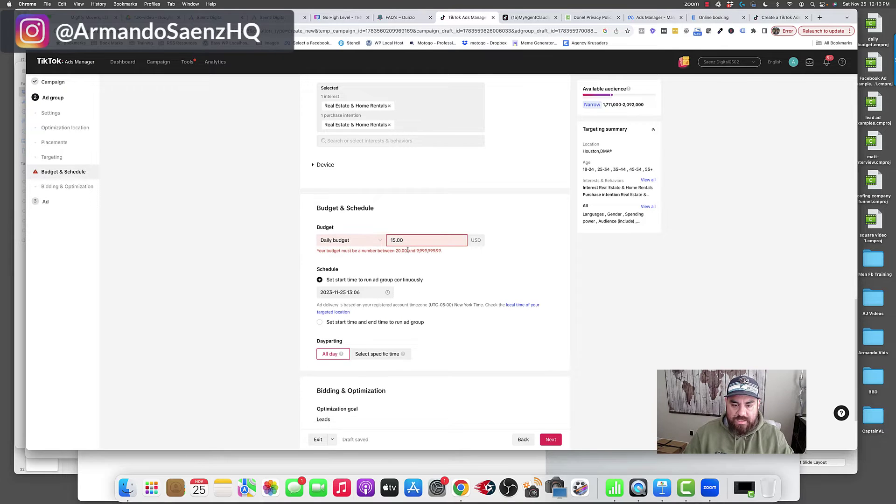
{"action": "double_click", "coordinate": [392, 240]}
{"action": "type", "text": "20"}
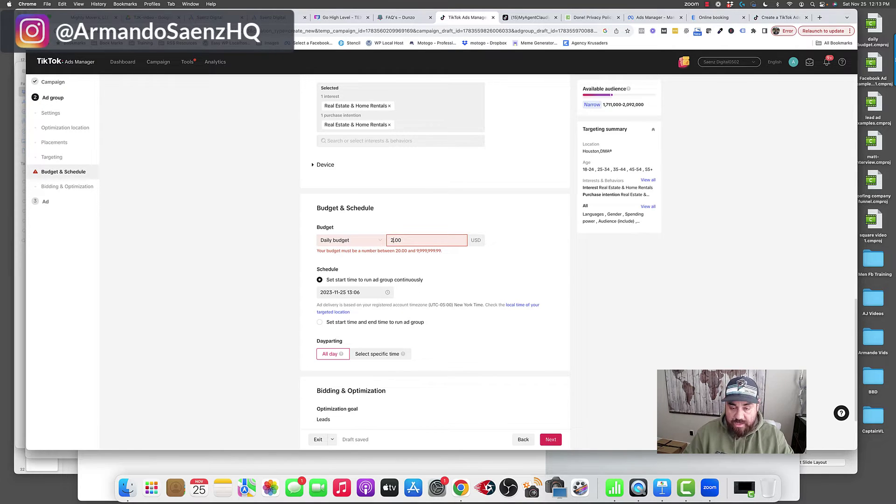
{"action": "left_click", "coordinate": [438, 266]}
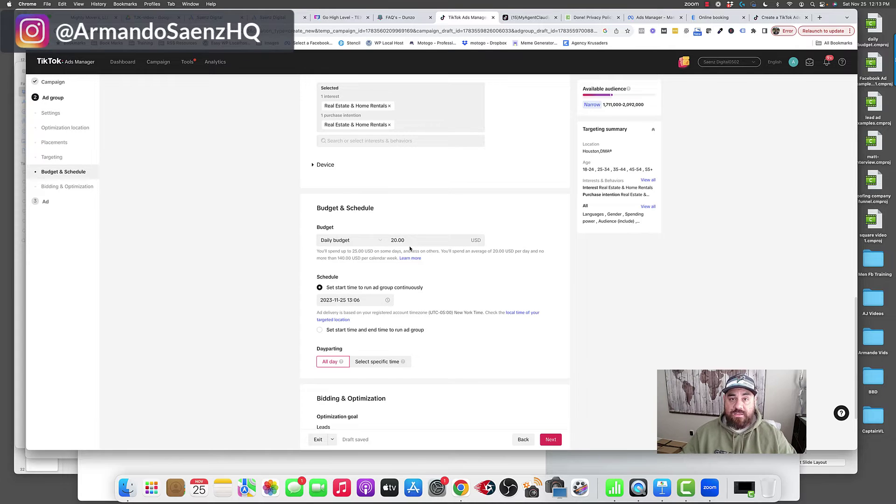
Review the ad group's schedule and bidding settings and continue to the ad setup
{"action": "scroll", "coordinate": [410, 249], "scroll_direction": "down", "scroll_amount": 2}
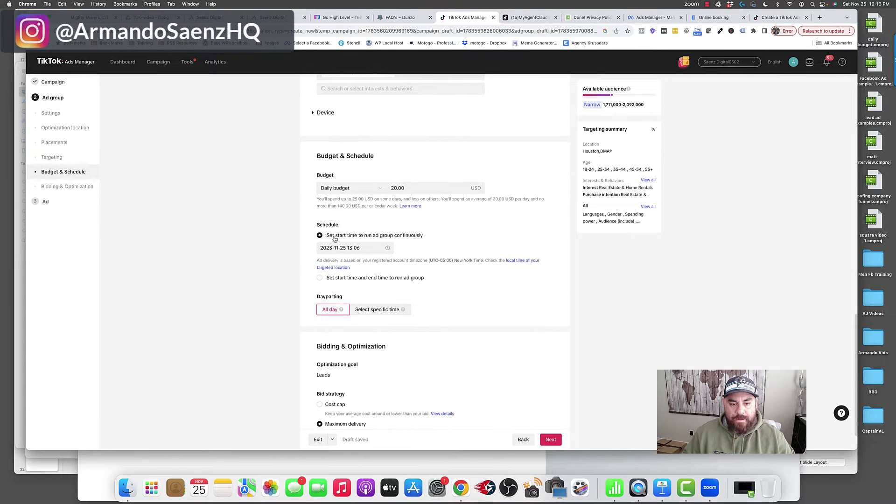
{"action": "left_click_drag", "start_coordinate": [316, 225], "coordinate": [336, 225]}
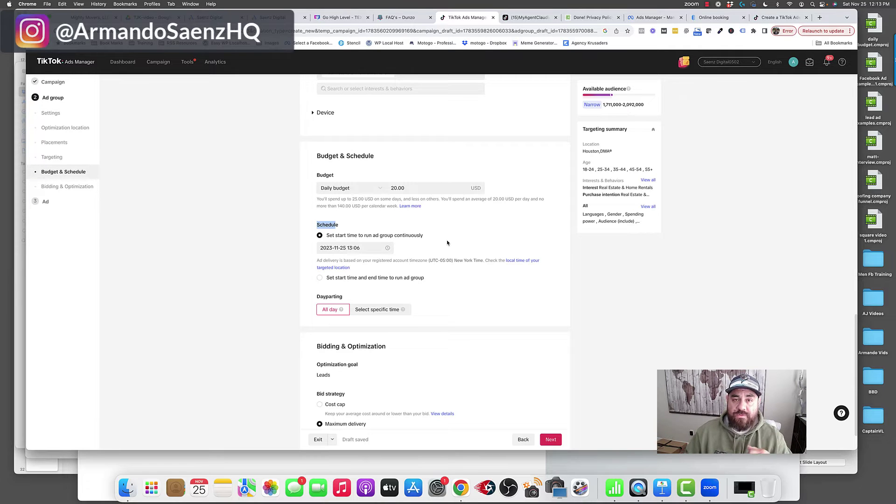
{"action": "scroll", "coordinate": [328, 248], "scroll_direction": "down", "scroll_amount": 3}
{"action": "scroll", "coordinate": [355, 244], "scroll_direction": "down", "scroll_amount": 1}
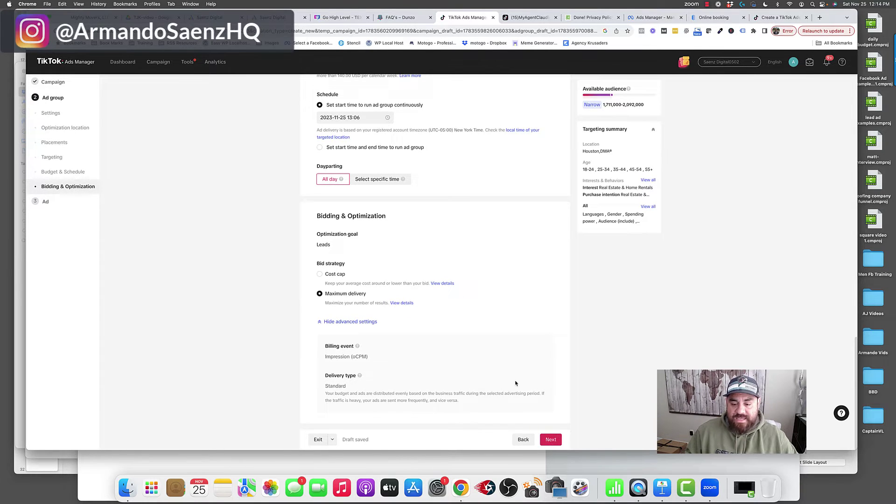
{"action": "left_click", "coordinate": [551, 442]}
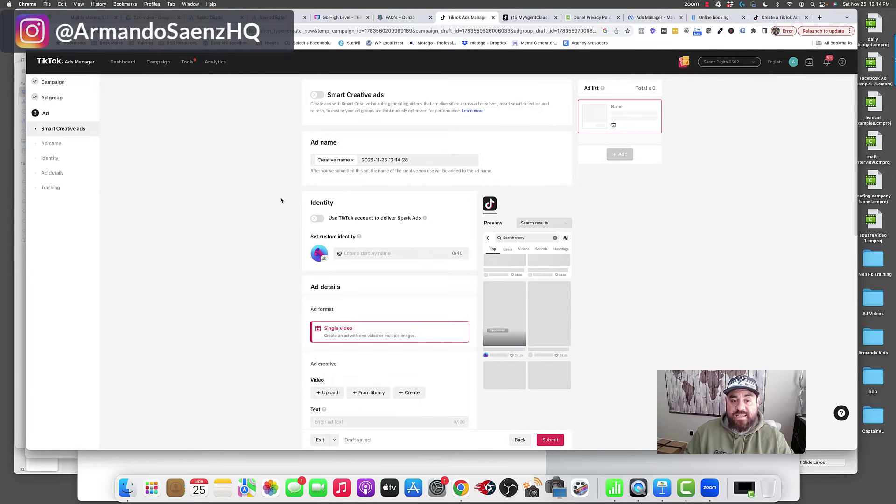
Replace the date and time in the ad name with 2demo
{"action": "left_click_drag", "start_coordinate": [412, 161], "coordinate": [360, 161]}
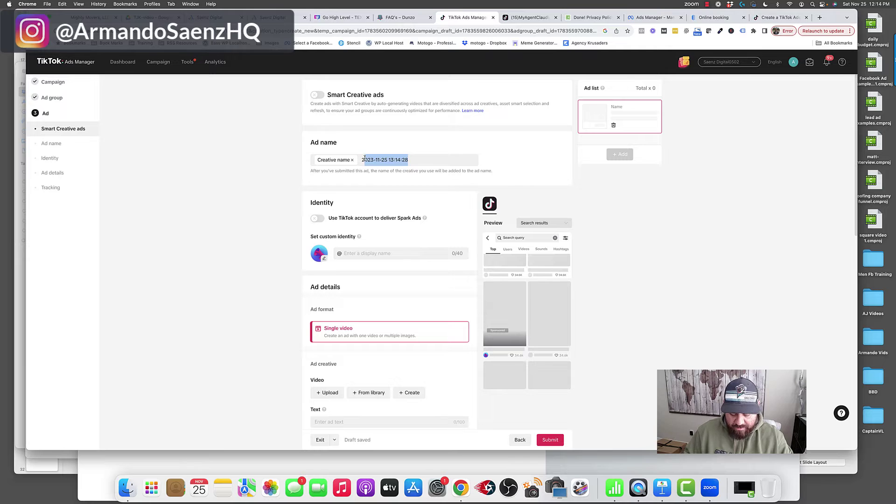
{"action": "type", "text": "2demo"}
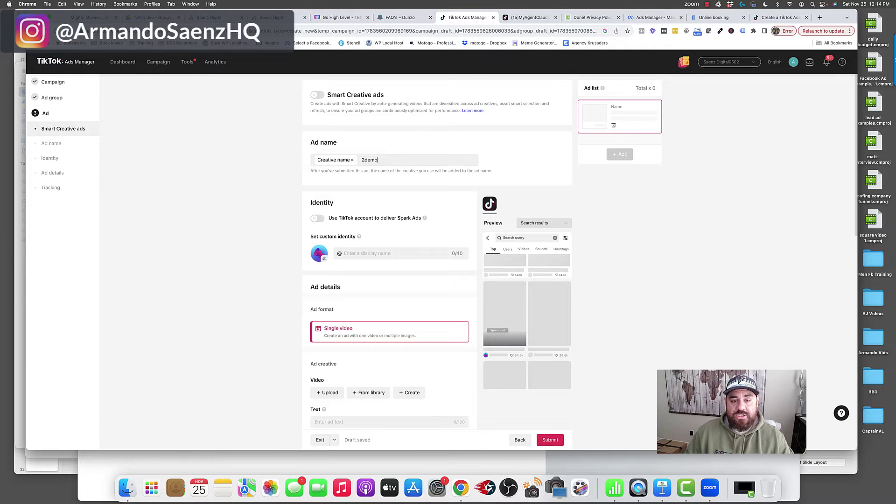
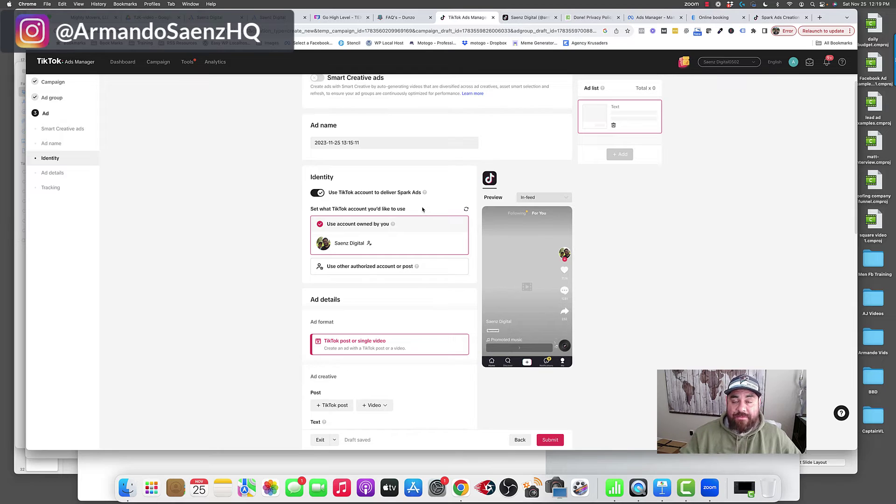
Open the account settings of the TikTok account used for Spark Ads, and return to the ad details
{"action": "mouse_move", "coordinate": [425, 194]}
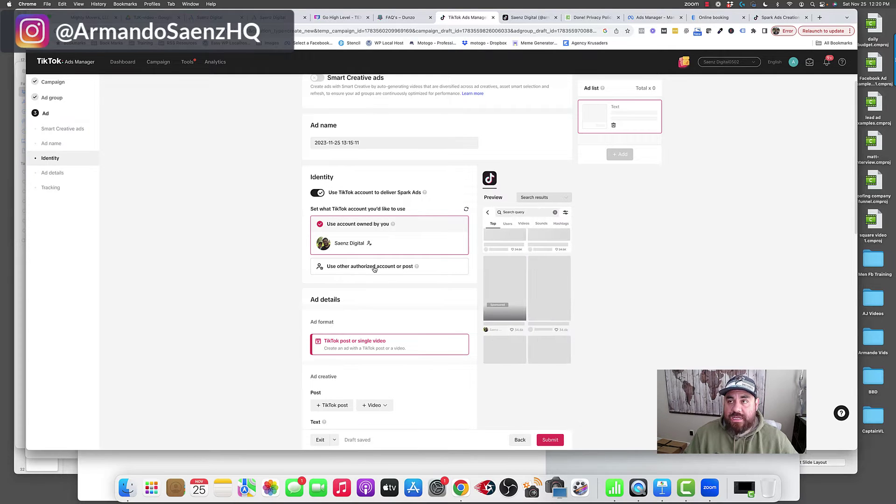
{"action": "left_click", "coordinate": [369, 243]}
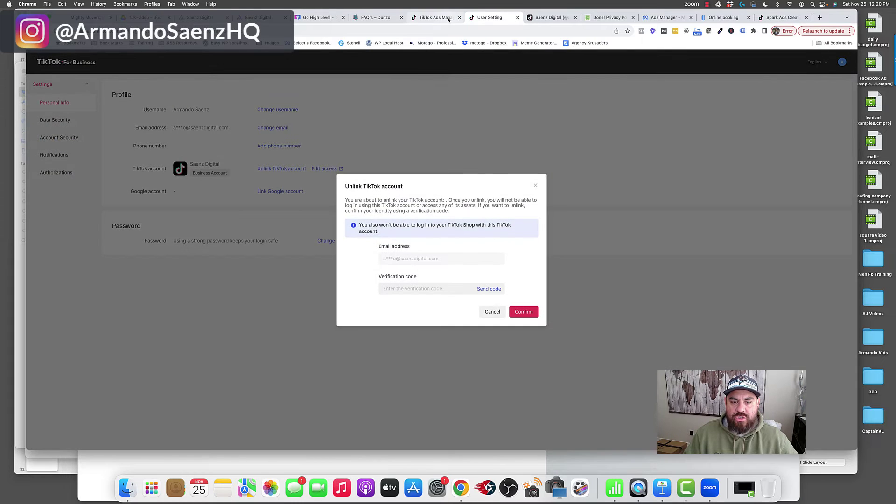
{"action": "left_click", "coordinate": [437, 18]}
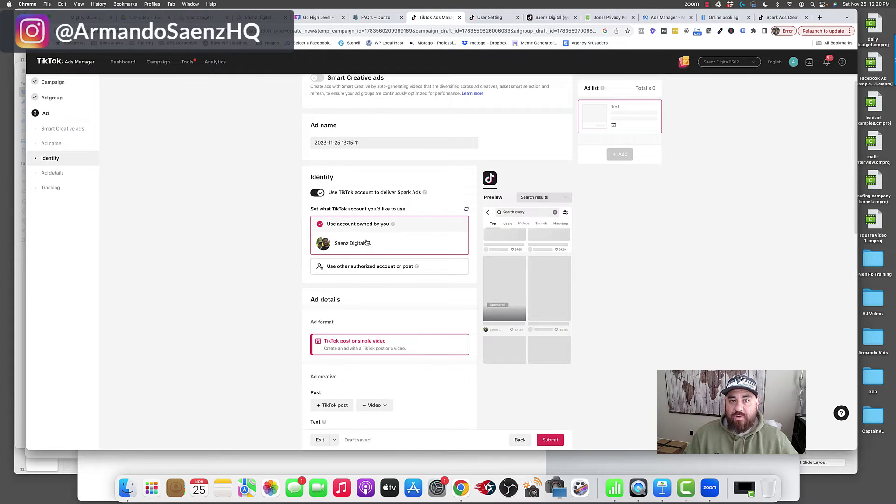
{"action": "scroll", "coordinate": [368, 243], "scroll_direction": "down", "scroll_amount": 3}
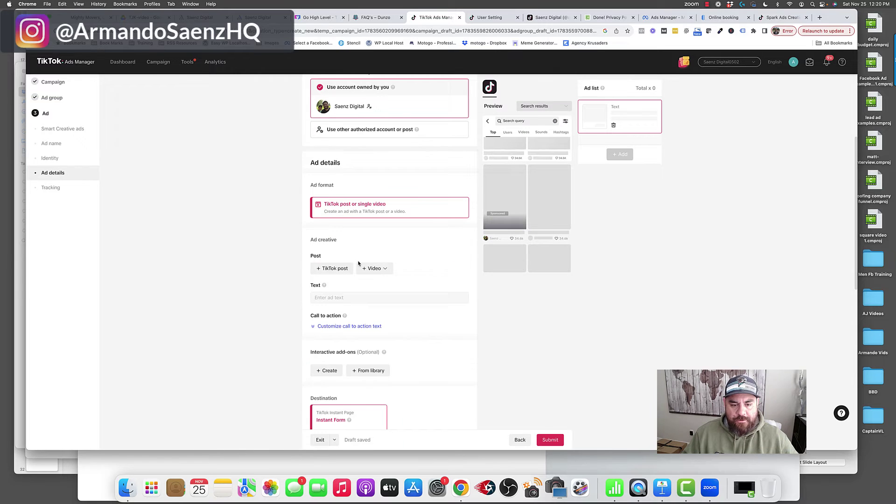
Use the TikTok post starting with "Every single time. #leadgener" as the ad creative
{"action": "left_click", "coordinate": [332, 269]}
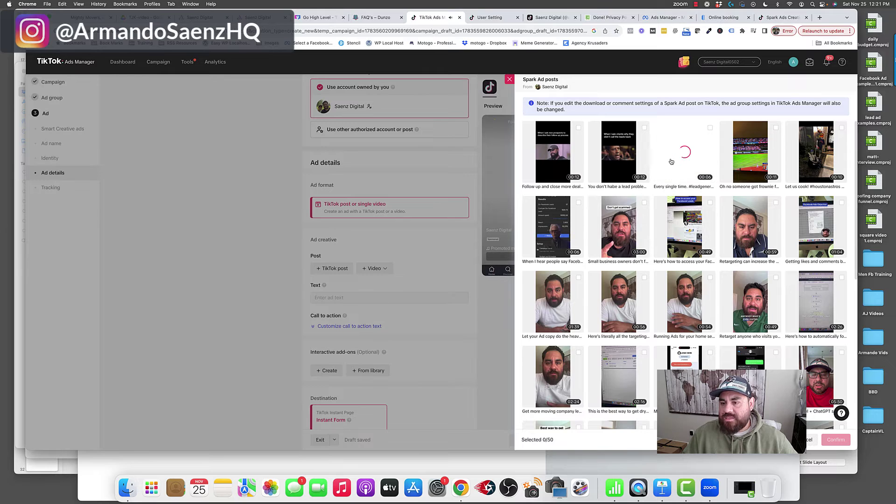
{"action": "left_click", "coordinate": [710, 128]}
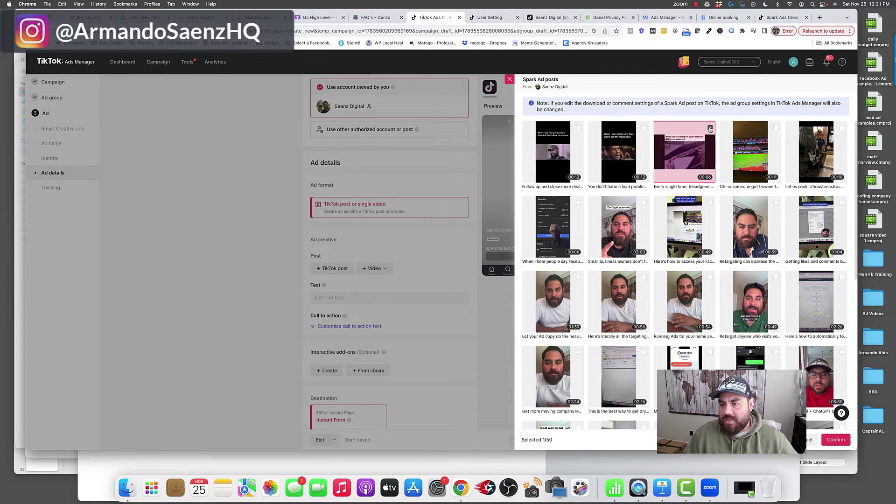
{"action": "left_click", "coordinate": [829, 437]}
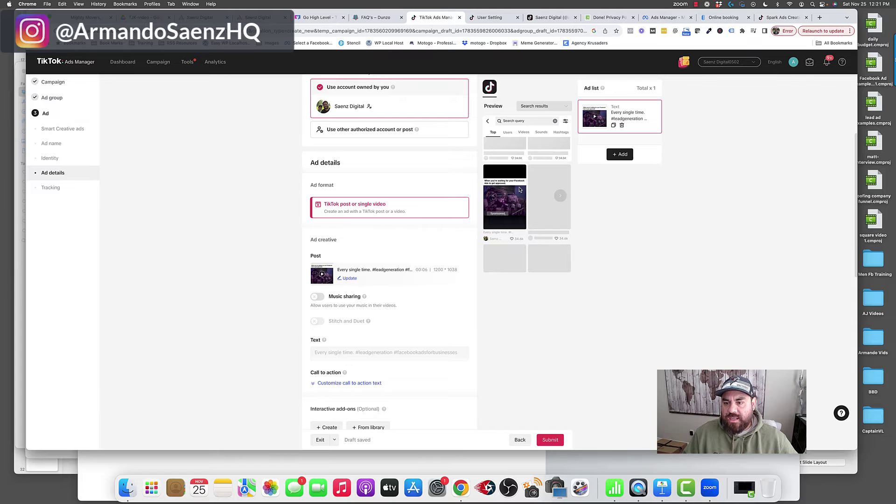
Examine the Music sharing and Stitch and Duet options of the chosen post
{"action": "scroll", "coordinate": [425, 247], "scroll_direction": "down", "scroll_amount": 3}
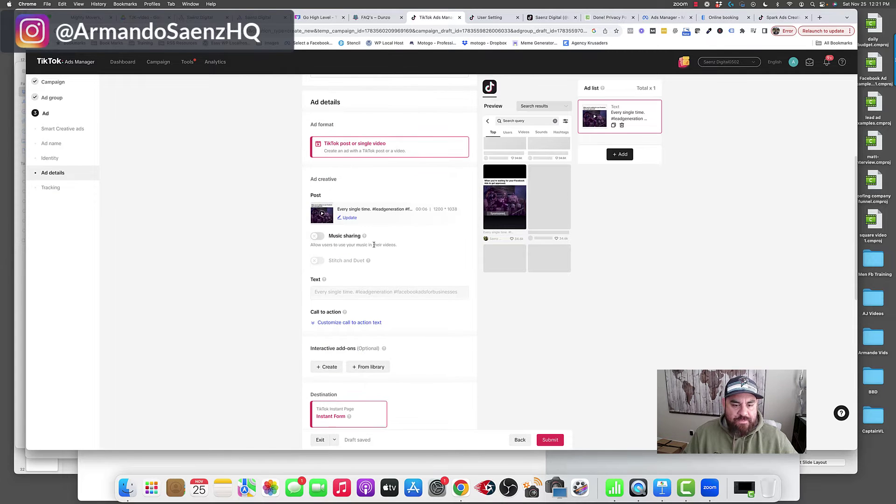
{"action": "mouse_move", "coordinate": [362, 236]}
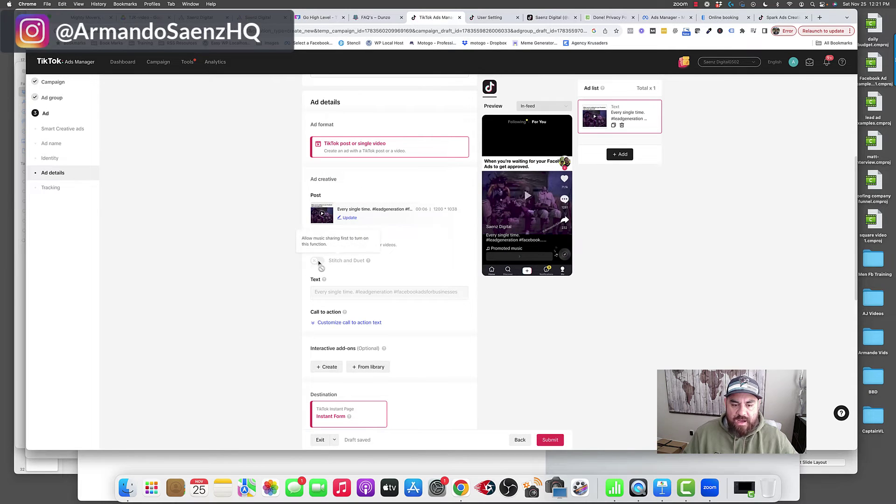
{"action": "mouse_move", "coordinate": [369, 263]}
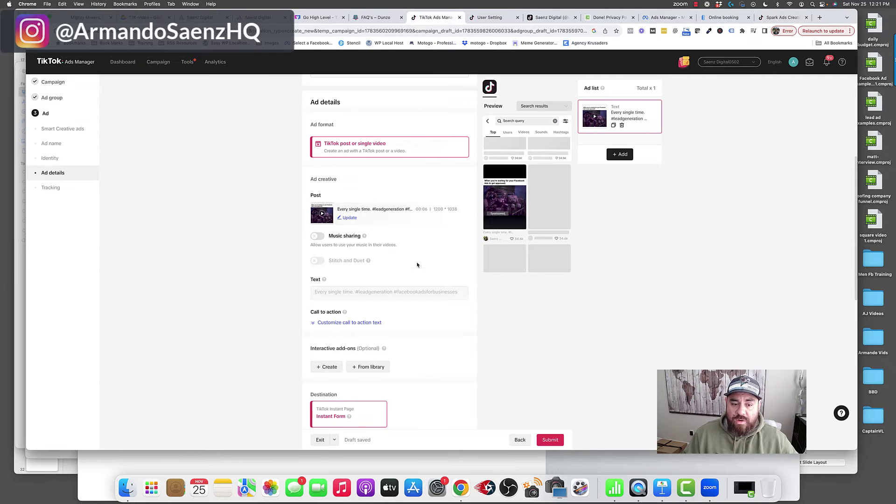
{"action": "scroll", "coordinate": [418, 264], "scroll_direction": "down", "scroll_amount": 1}
{"action": "scroll", "coordinate": [418, 265], "scroll_direction": "down", "scroll_amount": 1}
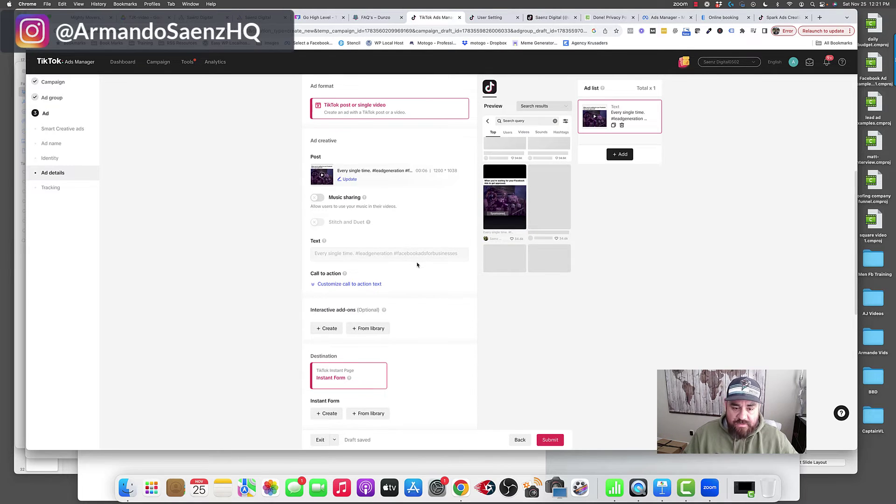
Expand the customization of the call to action text and open its Dynamic setting for editing
{"action": "scroll", "coordinate": [417, 265], "scroll_direction": "down", "scroll_amount": 1}
{"action": "left_click", "coordinate": [334, 268]}
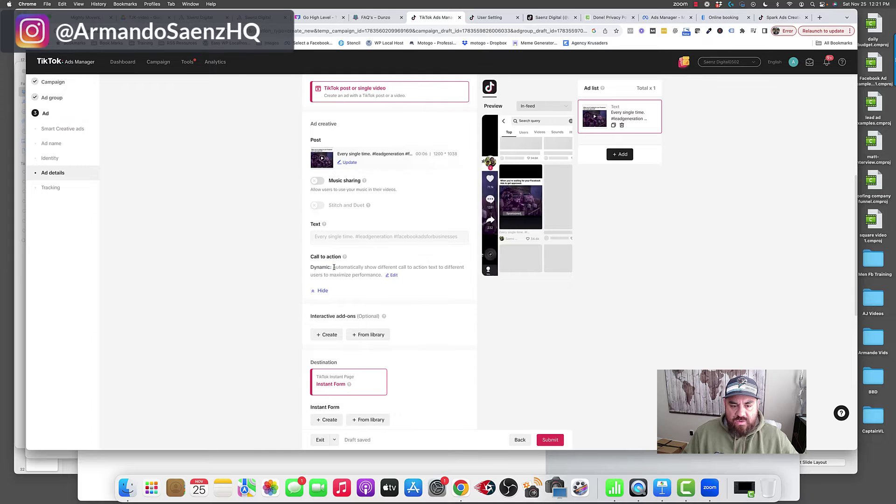
{"action": "mouse_move", "coordinate": [345, 255]}
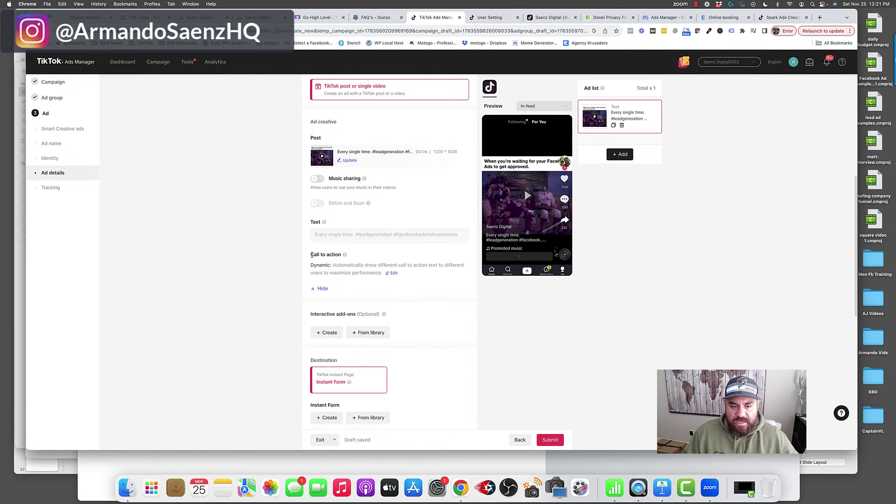
{"action": "left_click_drag", "start_coordinate": [314, 265], "coordinate": [386, 265]}
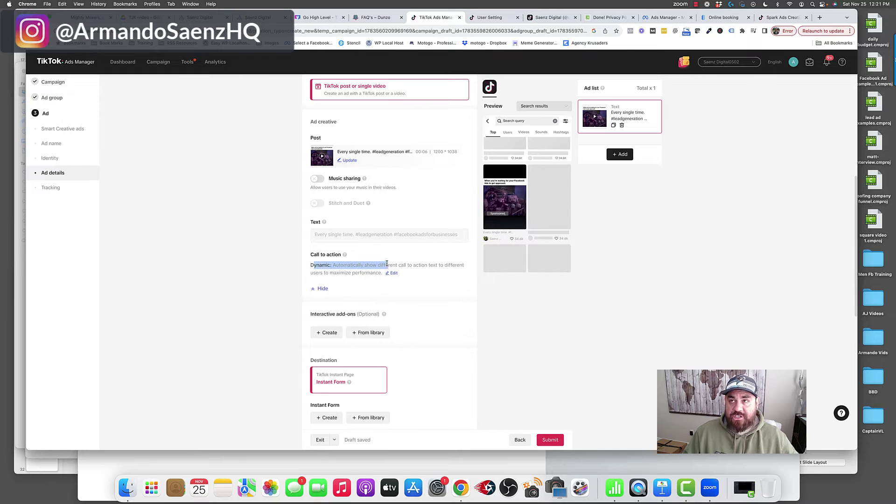
{"action": "left_click", "coordinate": [415, 265]}
{"action": "scroll", "coordinate": [392, 274], "scroll_direction": "up", "scroll_amount": 3}
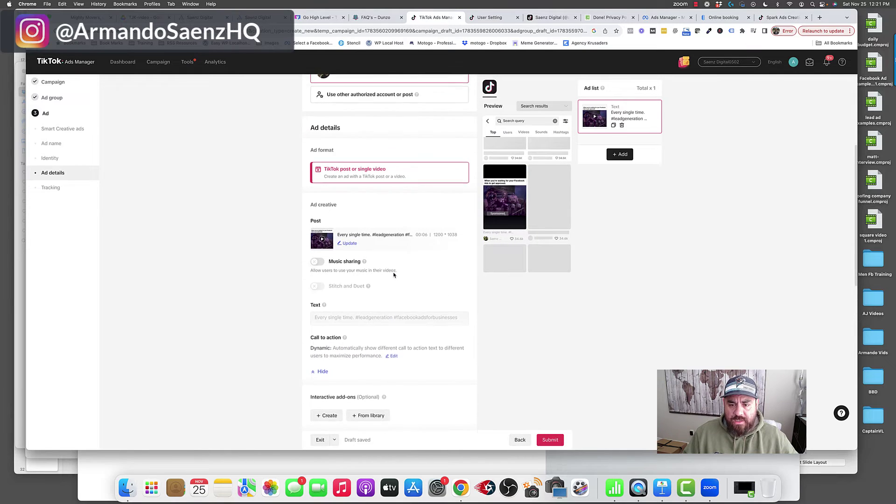
{"action": "scroll", "coordinate": [393, 275], "scroll_direction": "up", "scroll_amount": 5}
{"action": "scroll", "coordinate": [393, 275], "scroll_direction": "down", "scroll_amount": 7}
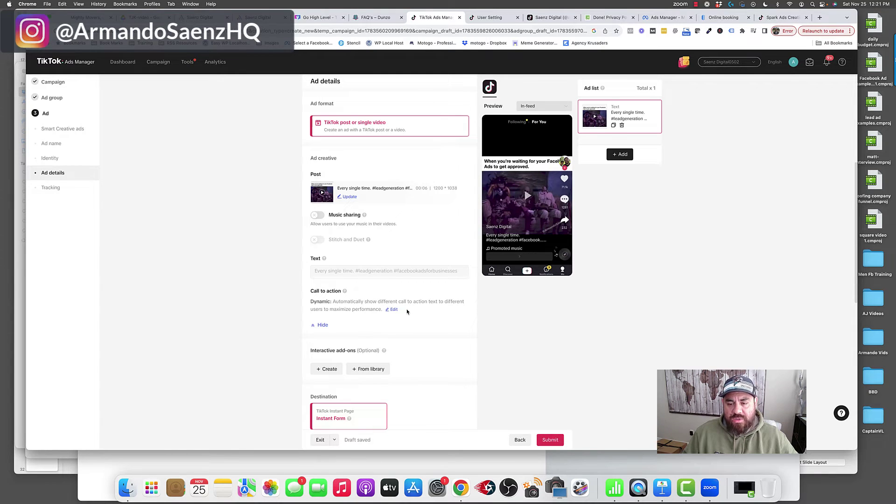
{"action": "left_click", "coordinate": [393, 310]}
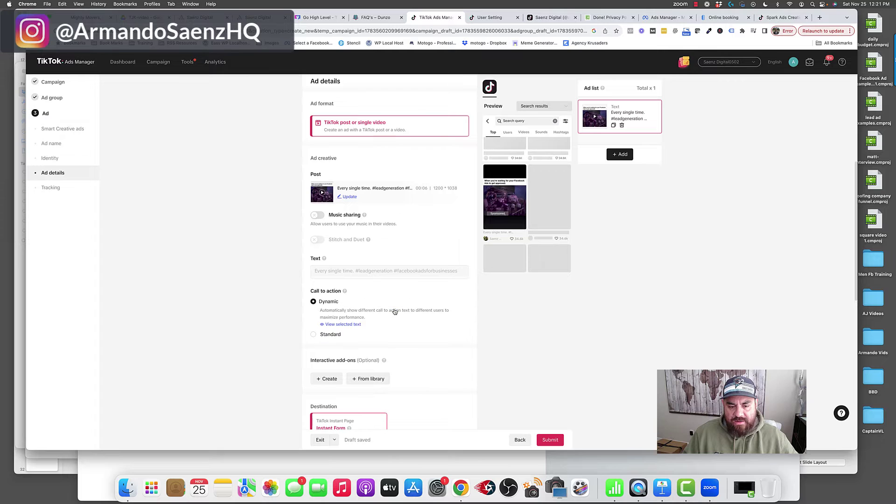
Review the list of text options for the Dynamic call to action and leave it without changes
{"action": "left_click", "coordinate": [351, 325]}
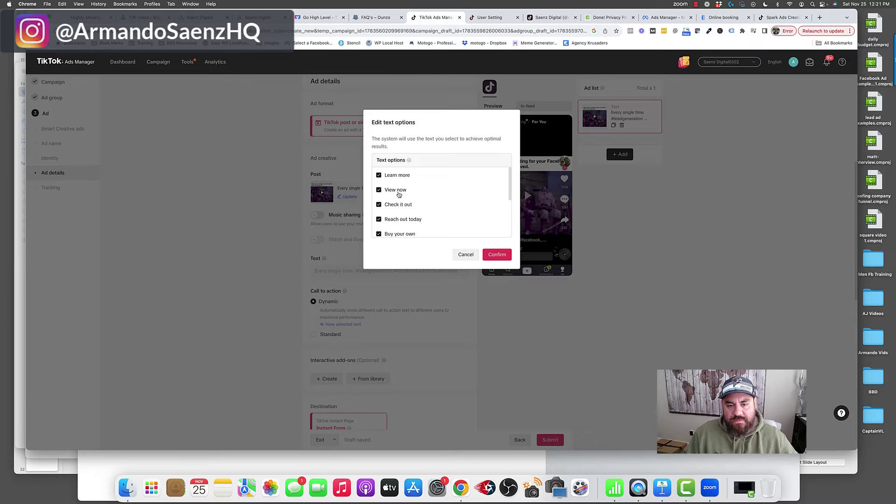
{"action": "scroll", "coordinate": [404, 200], "scroll_direction": "down", "scroll_amount": 2}
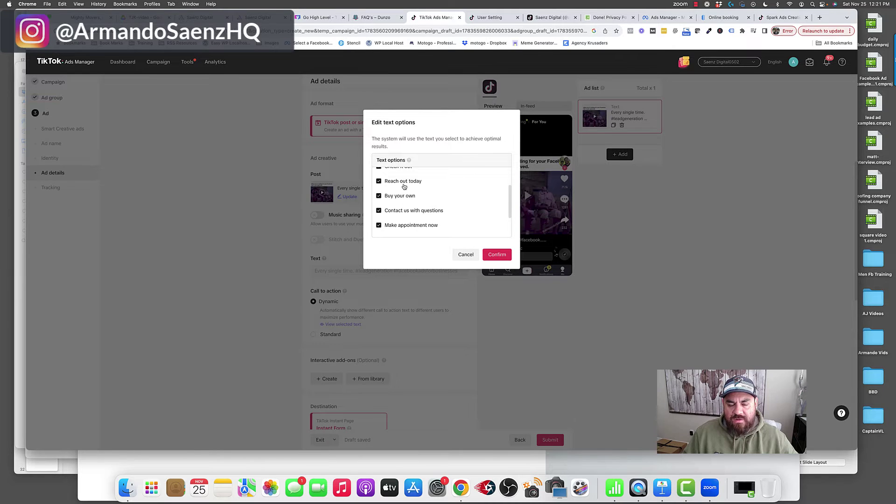
{"action": "scroll", "coordinate": [404, 186], "scroll_direction": "down", "scroll_amount": 2}
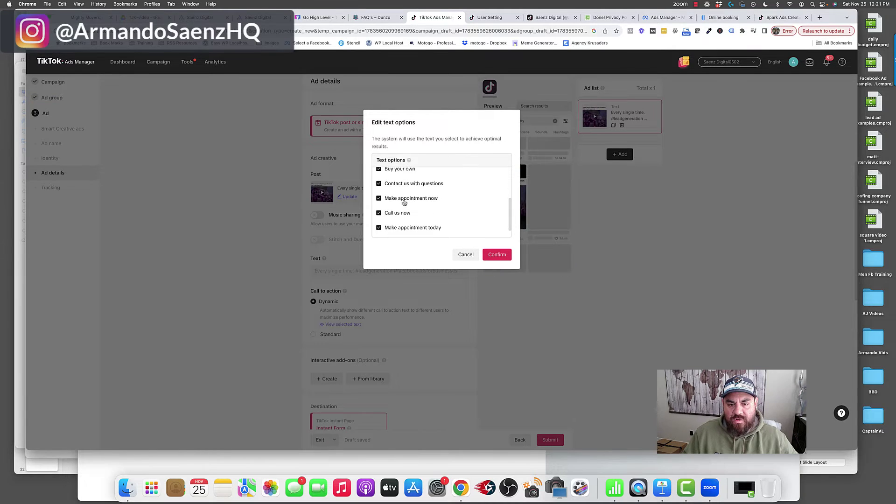
{"action": "scroll", "coordinate": [404, 202], "scroll_direction": "down", "scroll_amount": 1}
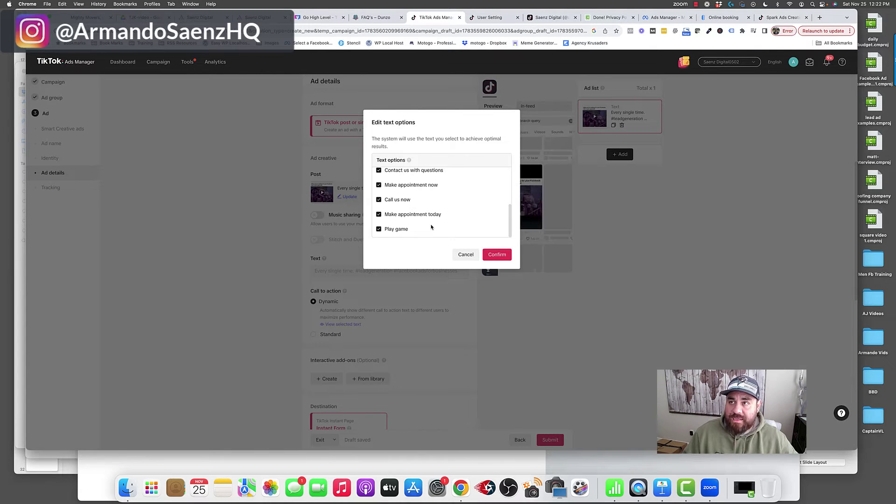
{"action": "scroll", "coordinate": [432, 228], "scroll_direction": "up", "scroll_amount": 5}
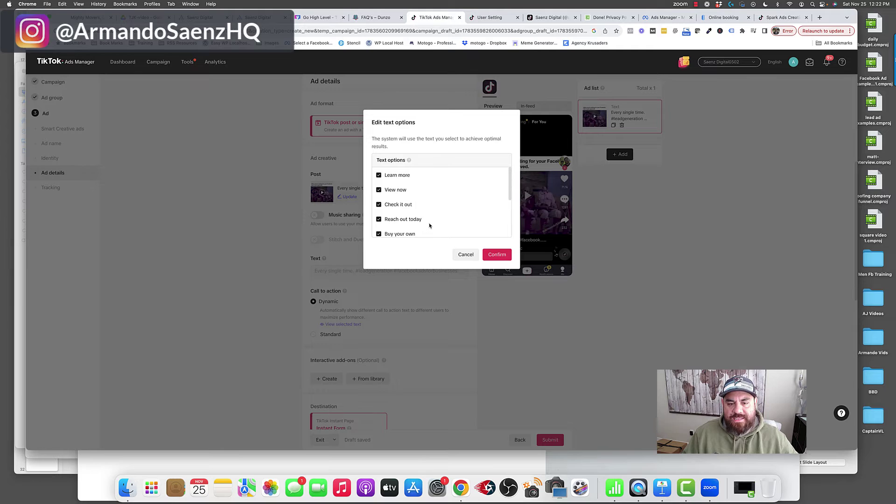
{"action": "scroll", "coordinate": [483, 201], "scroll_direction": "down", "scroll_amount": 4}
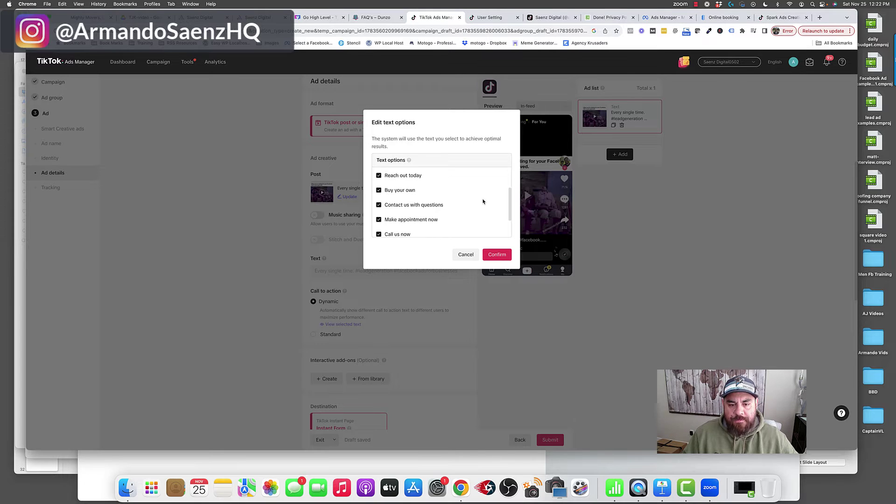
{"action": "scroll", "coordinate": [481, 200], "scroll_direction": "up", "scroll_amount": 2}
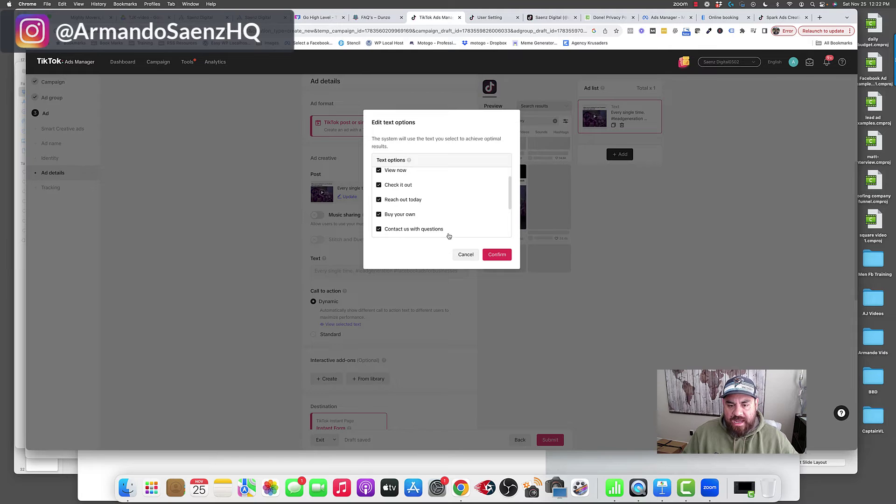
{"action": "scroll", "coordinate": [434, 229], "scroll_direction": "down", "scroll_amount": 2}
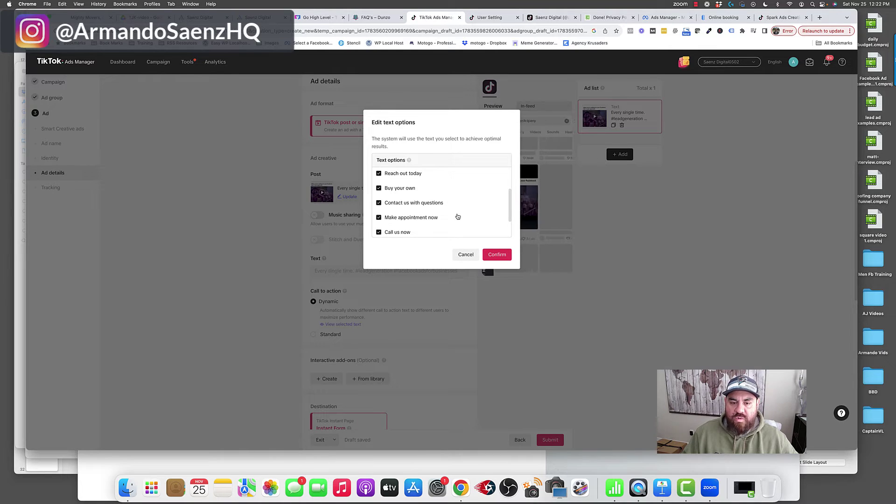
{"action": "scroll", "coordinate": [455, 216], "scroll_direction": "up", "scroll_amount": 3}
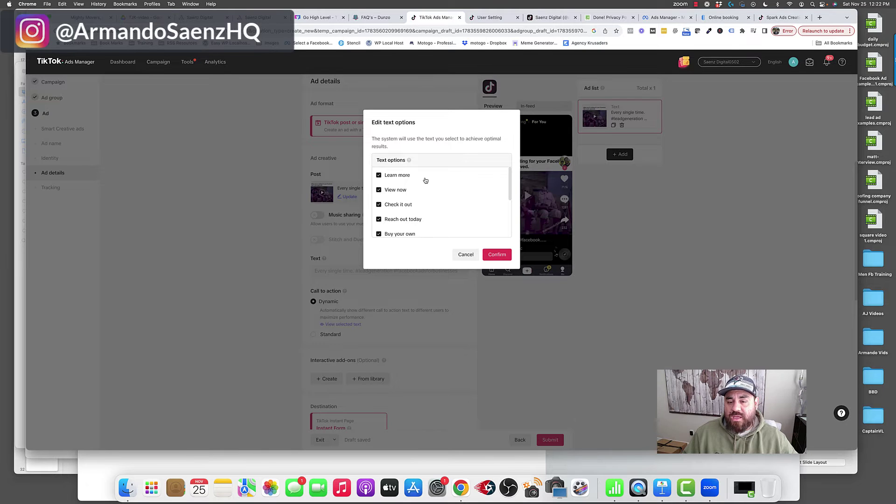
{"action": "left_click", "coordinate": [465, 254]}
Switch the call to action to Standard, look through its available texts and choose Learn more
{"action": "scroll", "coordinate": [396, 247], "scroll_direction": "down", "scroll_amount": 2}
{"action": "left_click", "coordinate": [322, 235]}
{"action": "left_click", "coordinate": [328, 244]}
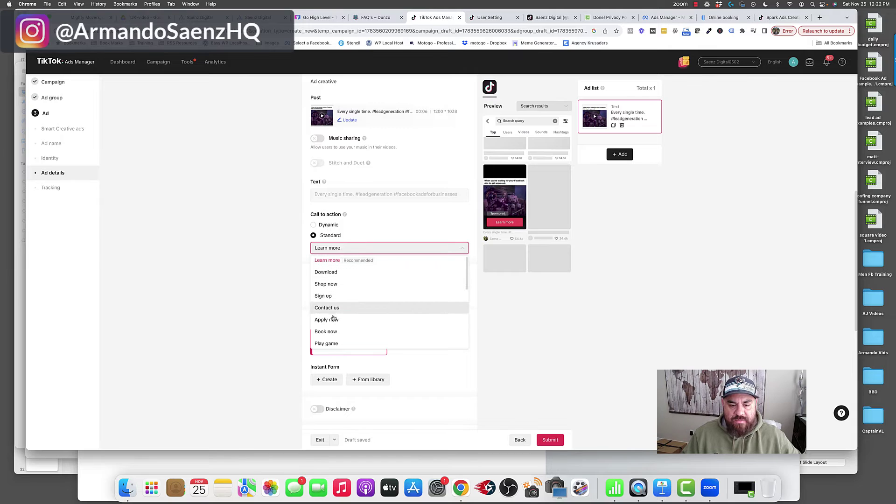
{"action": "scroll", "coordinate": [355, 326], "scroll_direction": "down", "scroll_amount": 5}
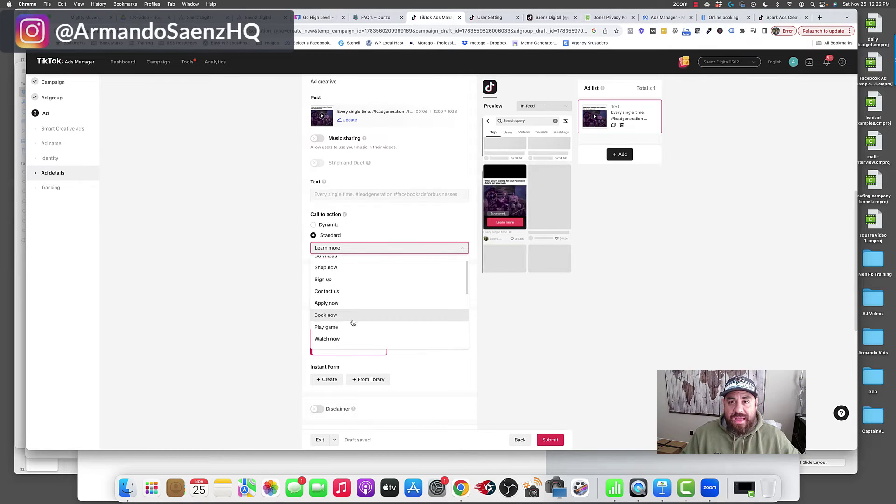
{"action": "scroll", "coordinate": [354, 322], "scroll_direction": "up", "scroll_amount": 5}
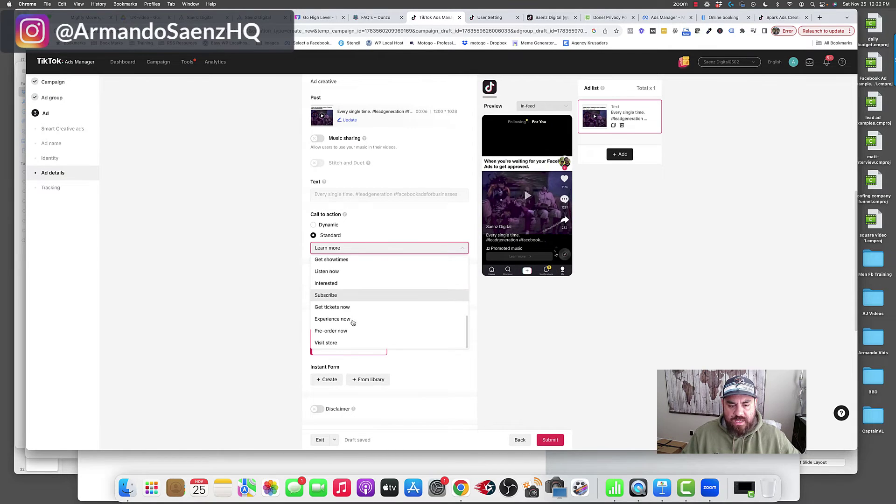
{"action": "left_click", "coordinate": [333, 264]}
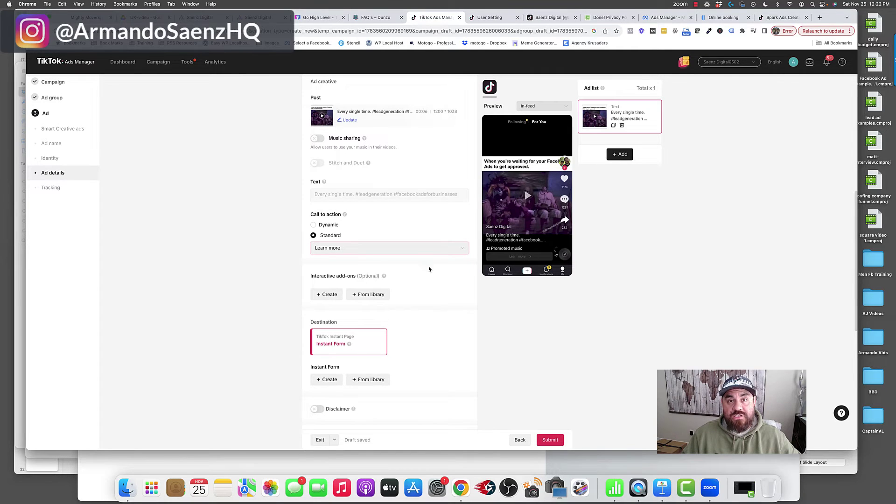
Start creating an instant form for the ad's destination and preview the pages of the Advanced form template
{"action": "scroll", "coordinate": [407, 288], "scroll_direction": "down", "scroll_amount": 3}
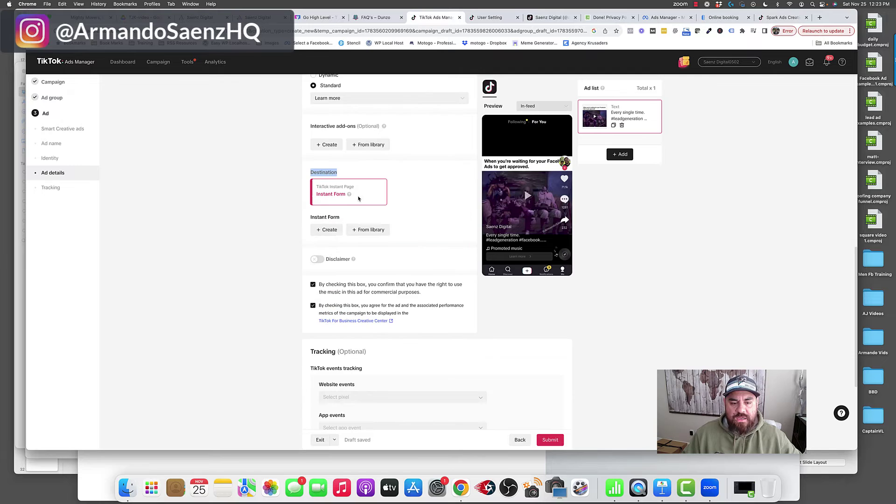
{"action": "left_click", "coordinate": [326, 230]}
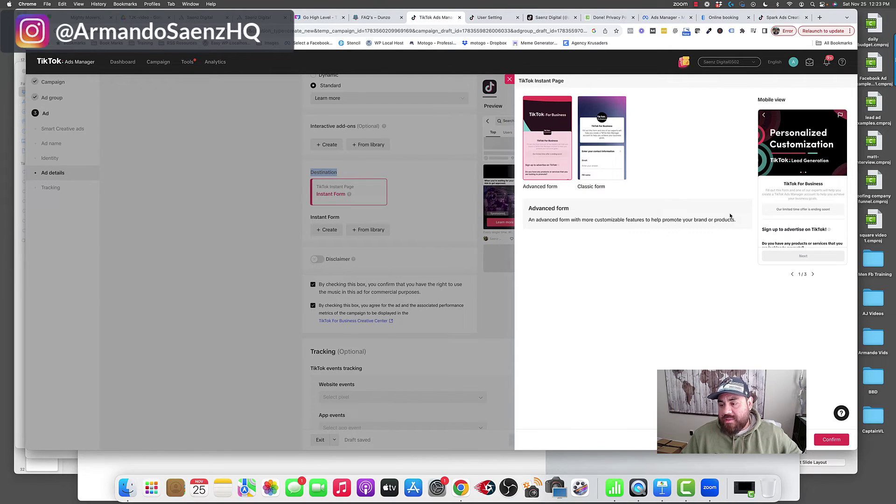
{"action": "scroll", "coordinate": [787, 206], "scroll_direction": "down", "scroll_amount": 5}
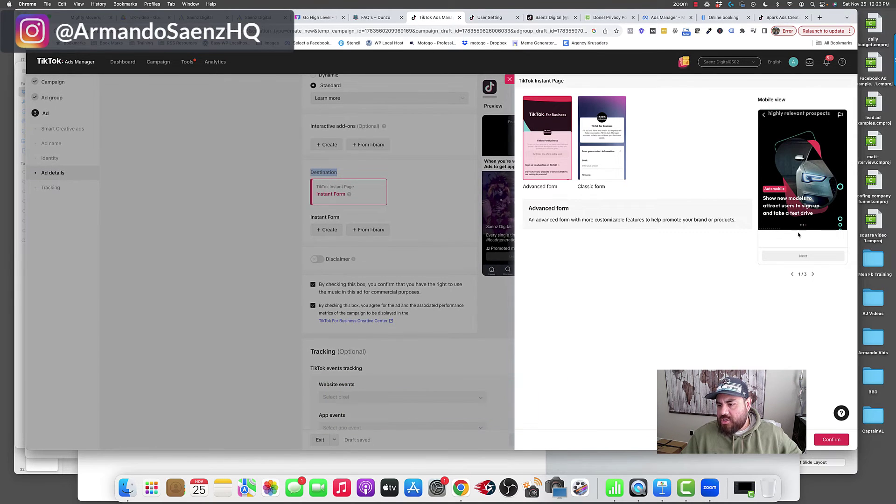
{"action": "left_click", "coordinate": [812, 275]}
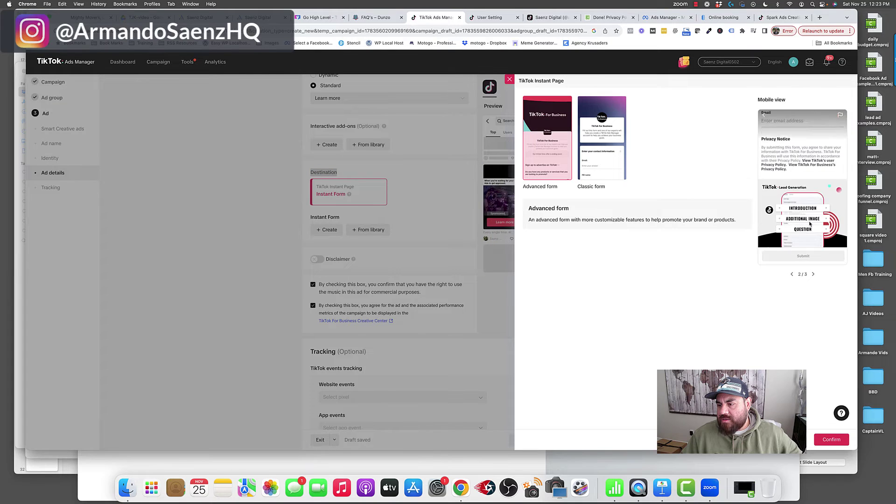
{"action": "left_click", "coordinate": [813, 275]}
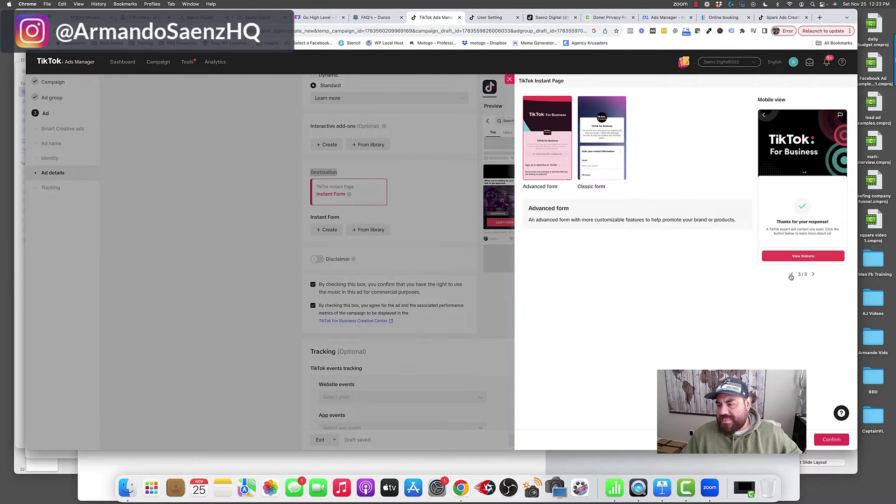
{"action": "left_click", "coordinate": [791, 274]}
{"action": "left_click", "coordinate": [791, 274]}
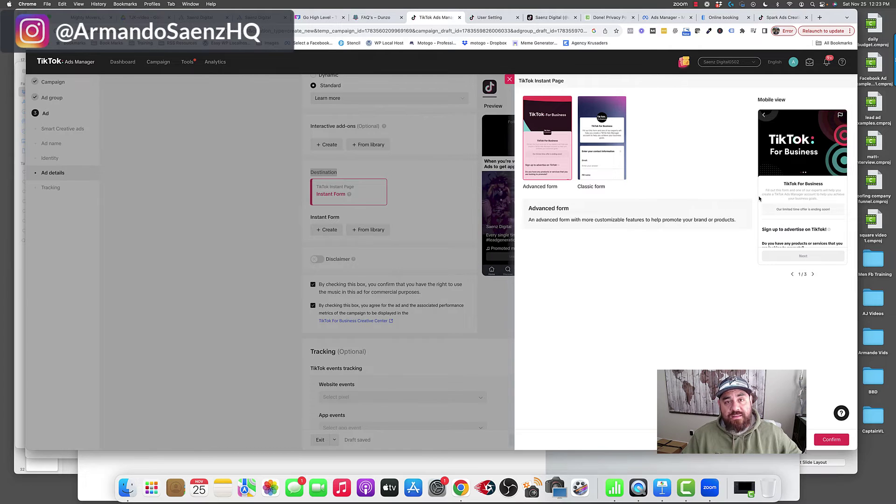
Choose the Classic form template for the instant form, check its language options and open the form name for editing
{"action": "left_click", "coordinate": [595, 149]}
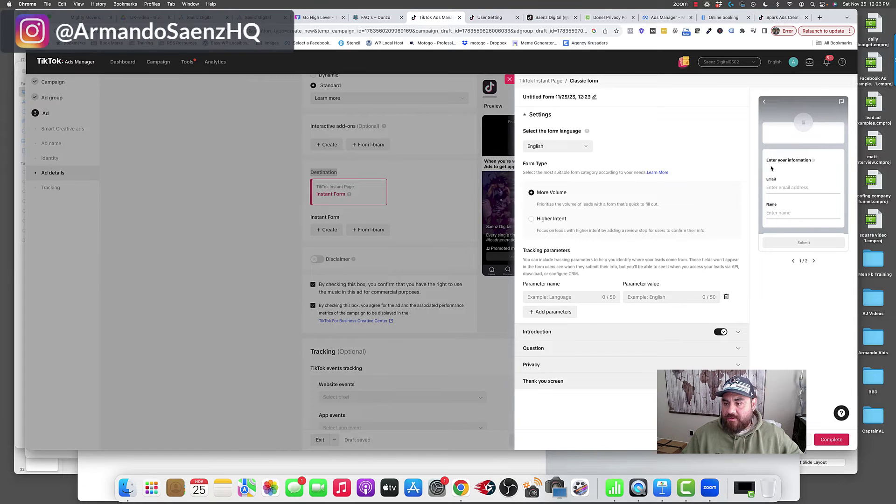
{"action": "left_click", "coordinate": [585, 144]}
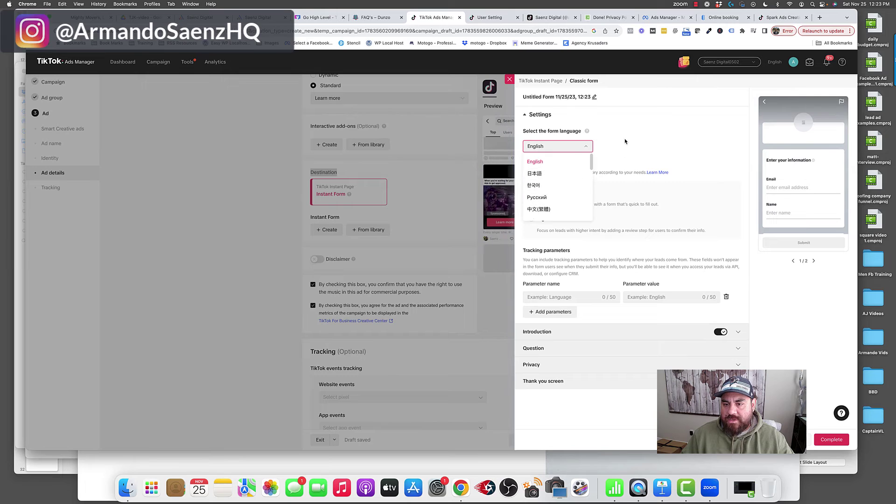
{"action": "left_click", "coordinate": [595, 110]}
{"action": "left_click", "coordinate": [595, 97]}
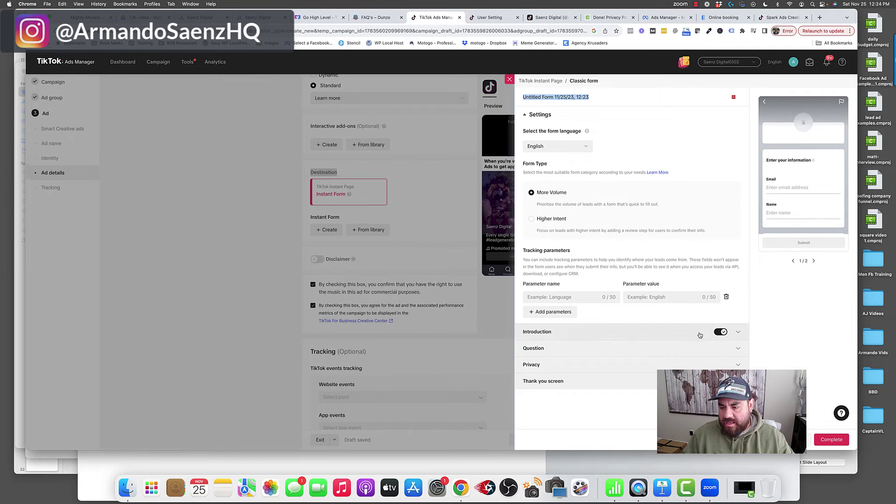
Examine the form's Introduction fields for logo, display name and headline, and the personal and custom question options
{"action": "left_click", "coordinate": [737, 333]}
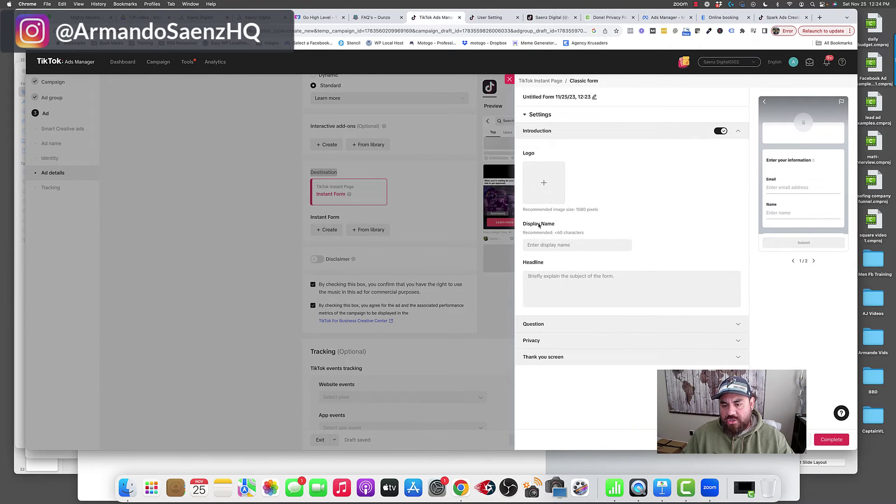
{"action": "left_click", "coordinate": [535, 277]}
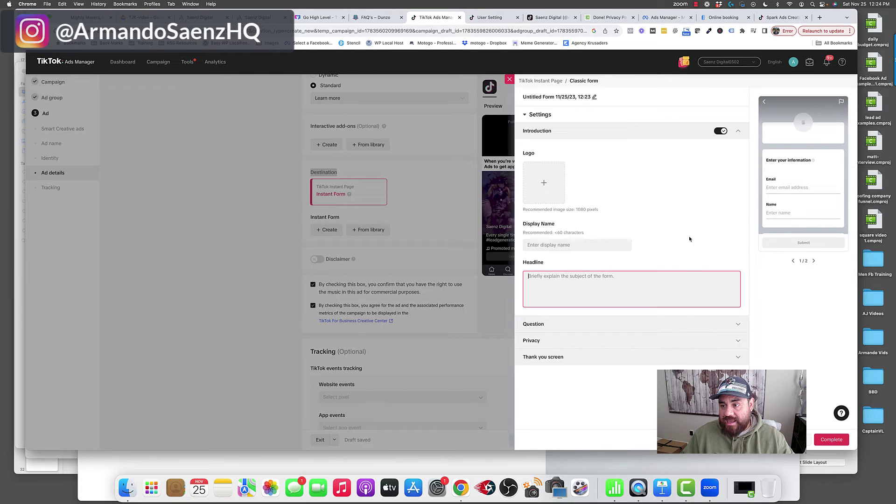
{"action": "left_click", "coordinate": [580, 325]}
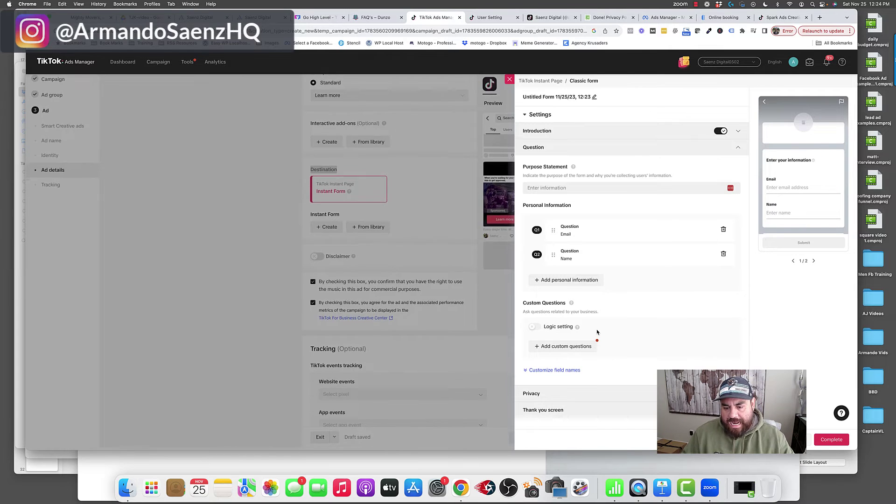
Examine the form's Privacy settings, including the link text and the privacy policy link field
{"action": "left_click", "coordinate": [561, 393]}
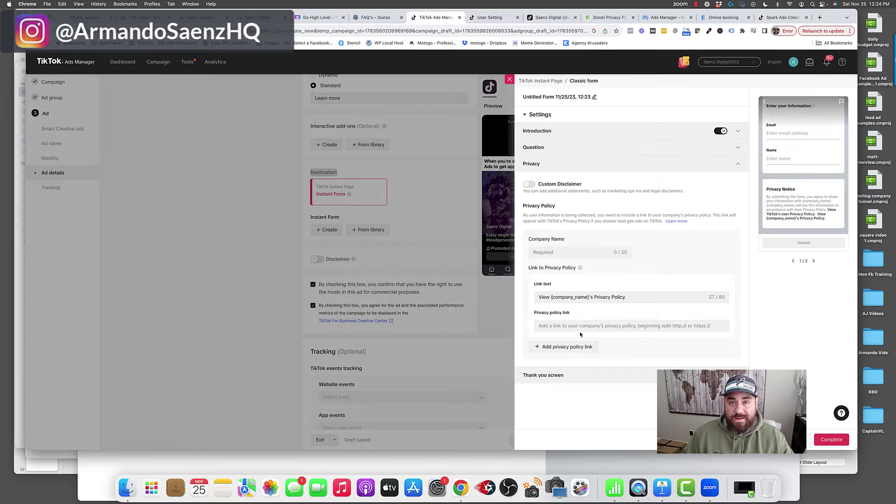
{"action": "left_click", "coordinate": [591, 299]}
{"action": "left_click_drag", "start_coordinate": [627, 296], "coordinate": [535, 299]}
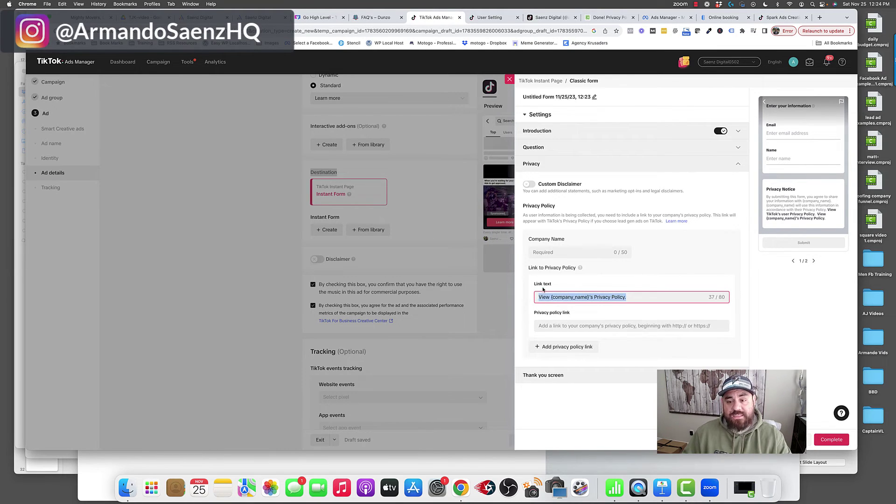
{"action": "left_click", "coordinate": [540, 286]}
{"action": "left_click", "coordinate": [546, 326]}
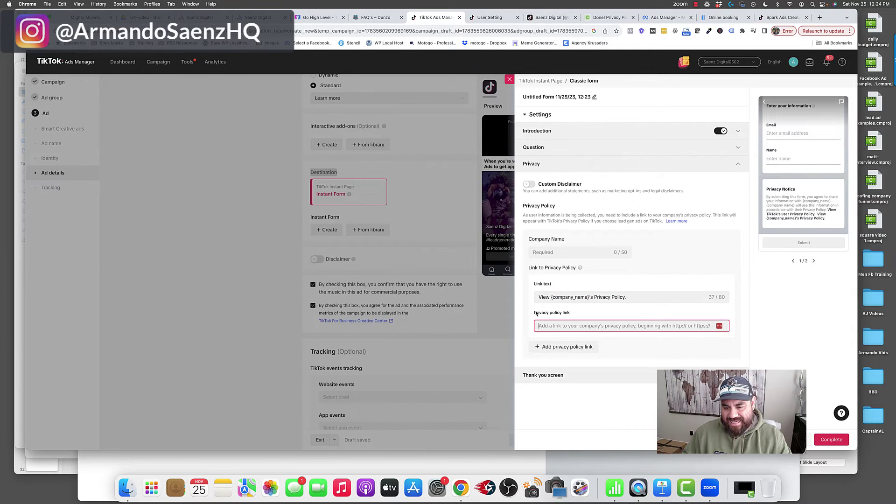
{"action": "left_click", "coordinate": [536, 314]}
{"action": "left_click", "coordinate": [580, 326]}
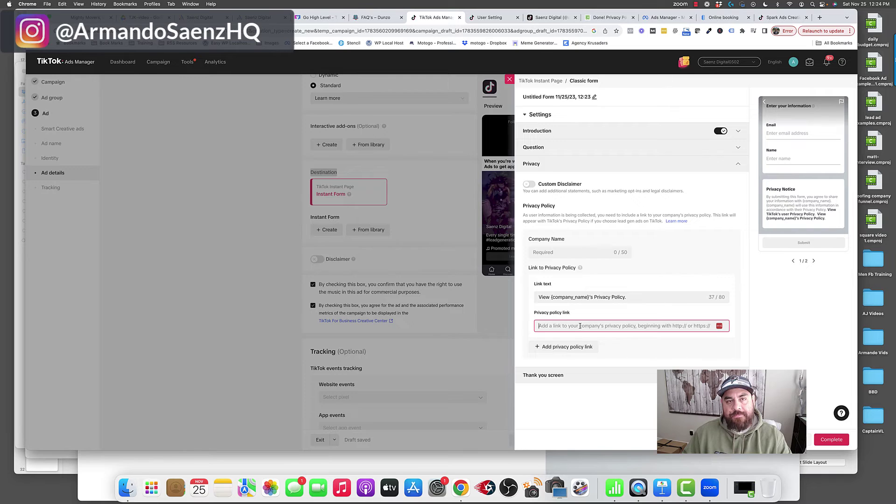
Review the headline and description of the form's thank you screen and try to complete the form
{"action": "left_click", "coordinate": [561, 375]}
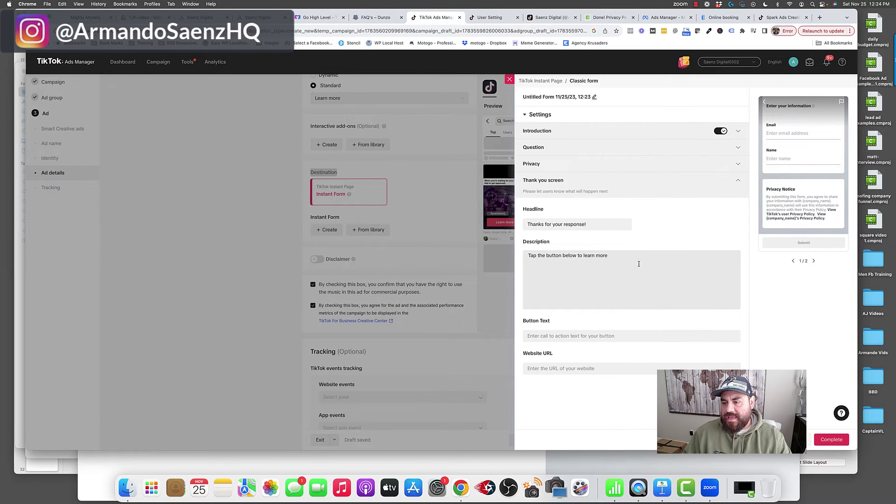
{"action": "left_click", "coordinate": [640, 264]}
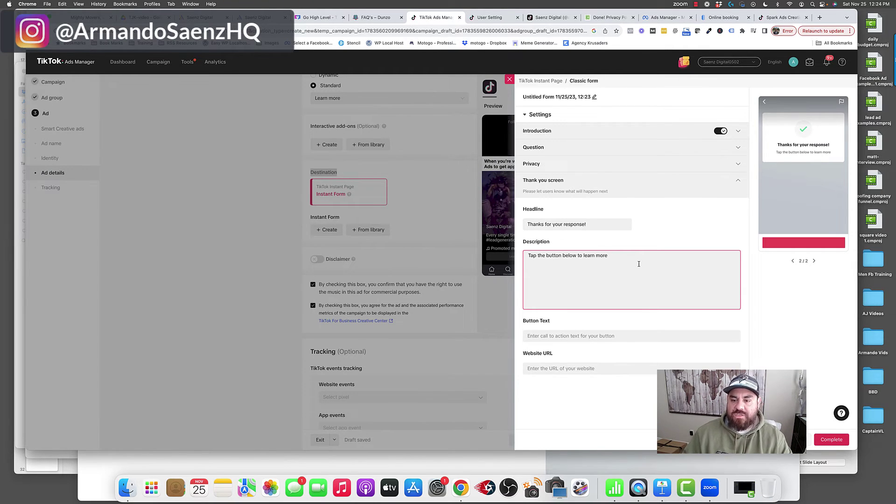
{"action": "triple_click", "coordinate": [624, 224]}
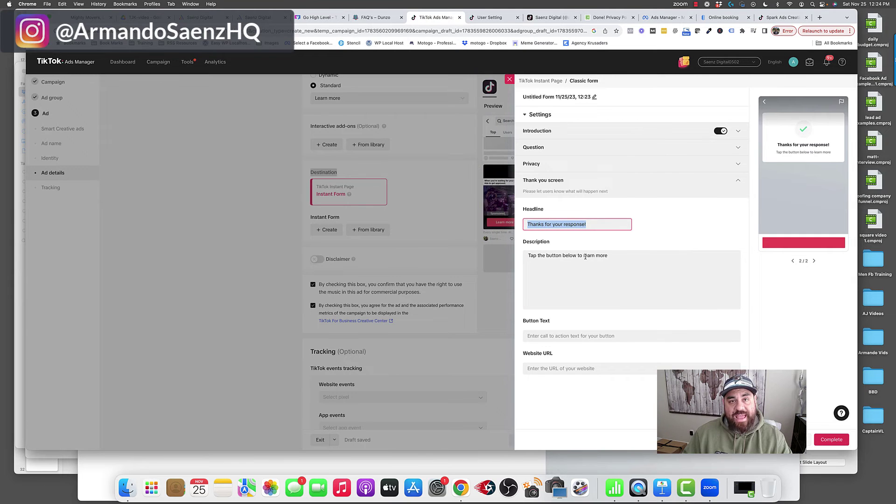
{"action": "triple_click", "coordinate": [615, 265]}
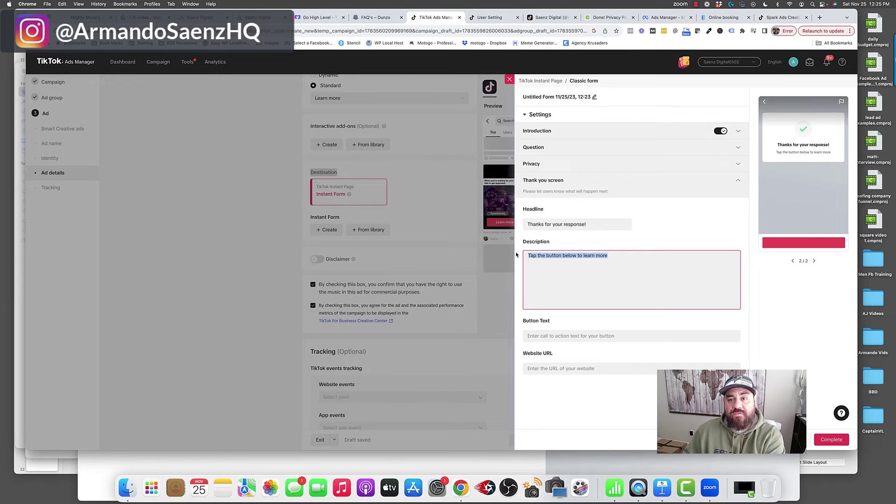
{"action": "left_click", "coordinate": [831, 440]}
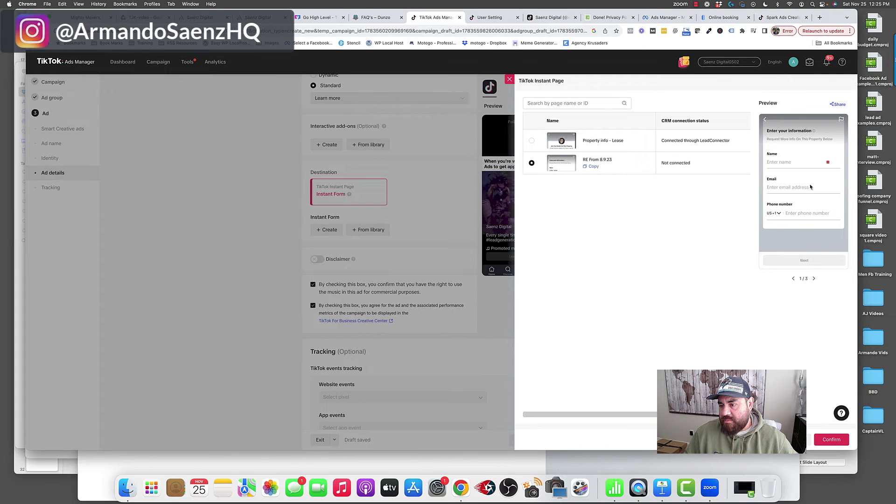
Preview the pages of the existing RE From 8.9.23 form in the library and close the library without confirming
{"action": "left_click", "coordinate": [814, 279]}
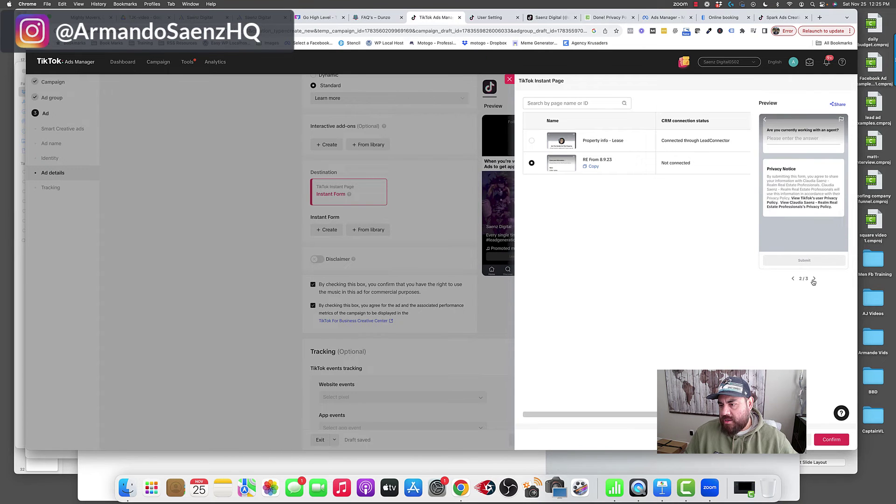
{"action": "left_click", "coordinate": [815, 280]}
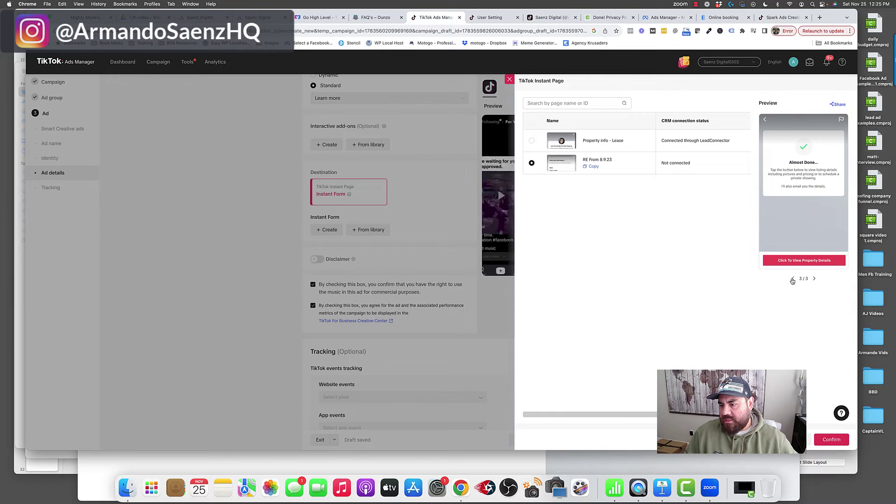
{"action": "left_click", "coordinate": [792, 278]}
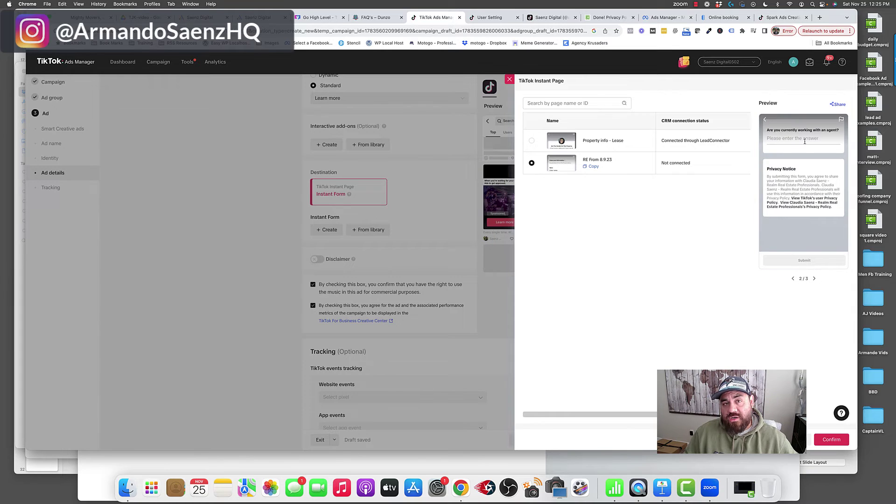
{"action": "left_click", "coordinate": [814, 279]}
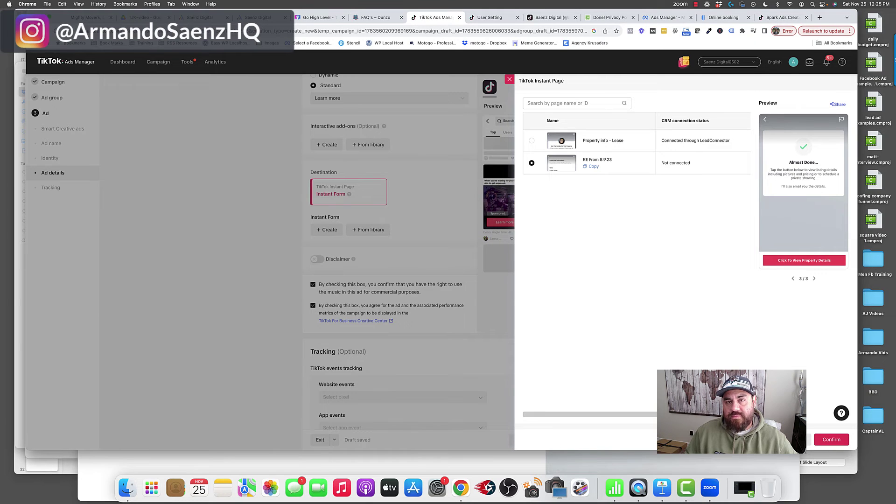
{"action": "left_click", "coordinate": [466, 336]}
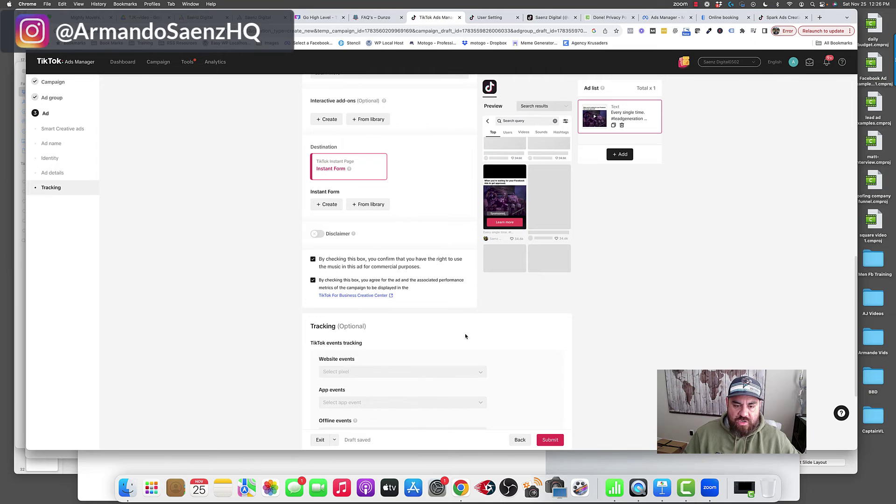
Switch to Go High Level and check the TikTok integration's connection and the Facebook form field mappings
{"action": "scroll", "coordinate": [466, 336], "scroll_direction": "down", "scroll_amount": 3}
{"action": "scroll", "coordinate": [465, 336], "scroll_direction": "down", "scroll_amount": 3}
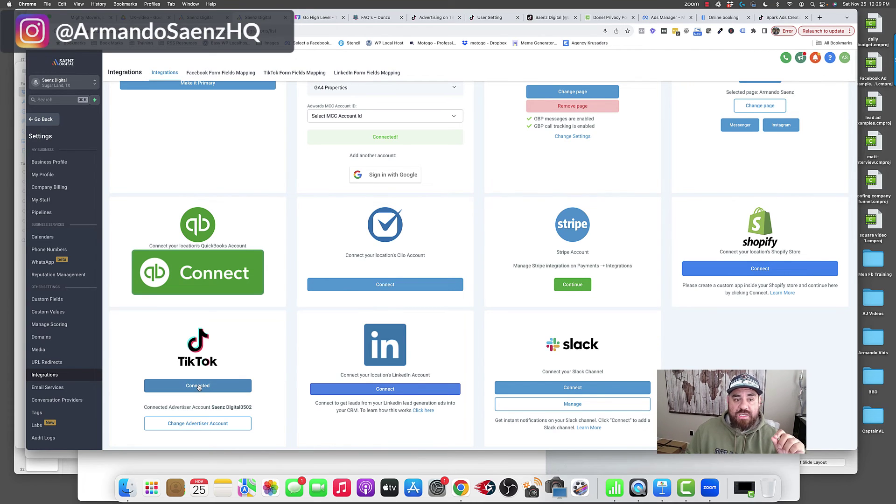
{"action": "left_click", "coordinate": [224, 74]}
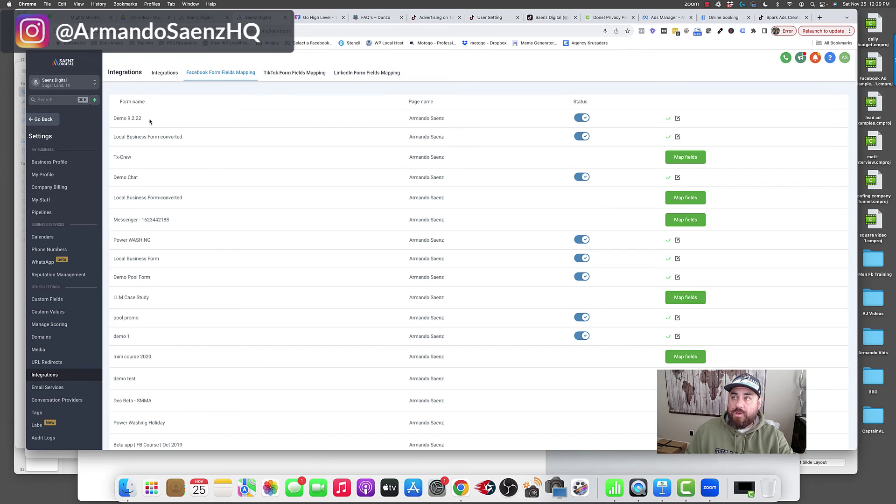
{"action": "left_click", "coordinate": [45, 120]}
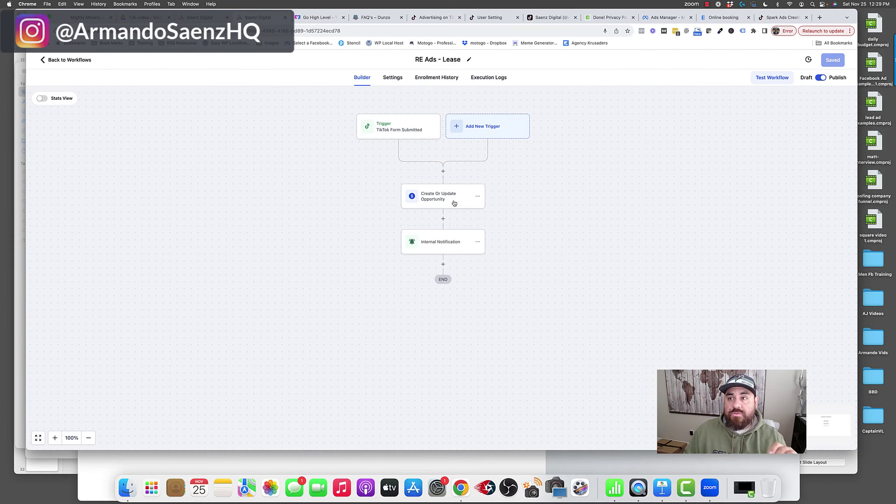
Inspect the TikTok Form Submitted trigger and the Create Or Update Opportunity action in the RE Ads - Lease workflow
{"action": "left_click", "coordinate": [396, 134]}
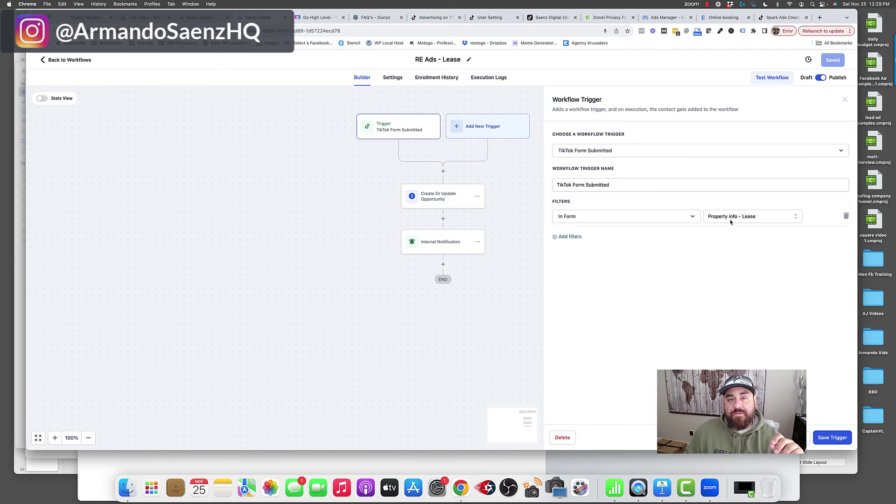
{"action": "left_click", "coordinate": [450, 201]}
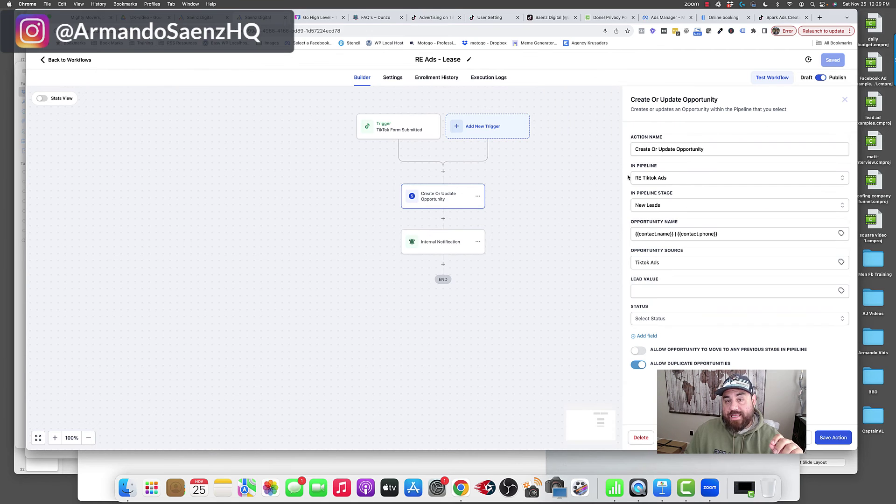
{"action": "scroll", "coordinate": [448, 219], "scroll_direction": "down", "scroll_amount": 2}
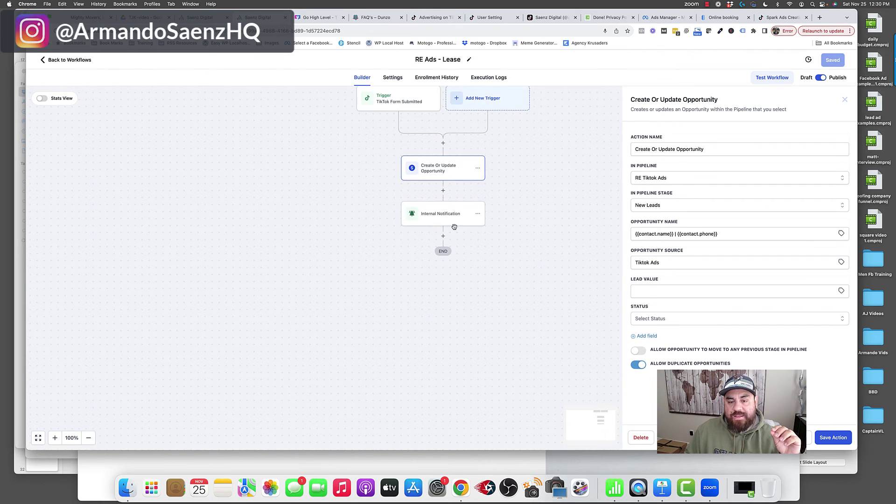
{"action": "scroll", "coordinate": [439, 214], "scroll_direction": "right", "scroll_amount": 1}
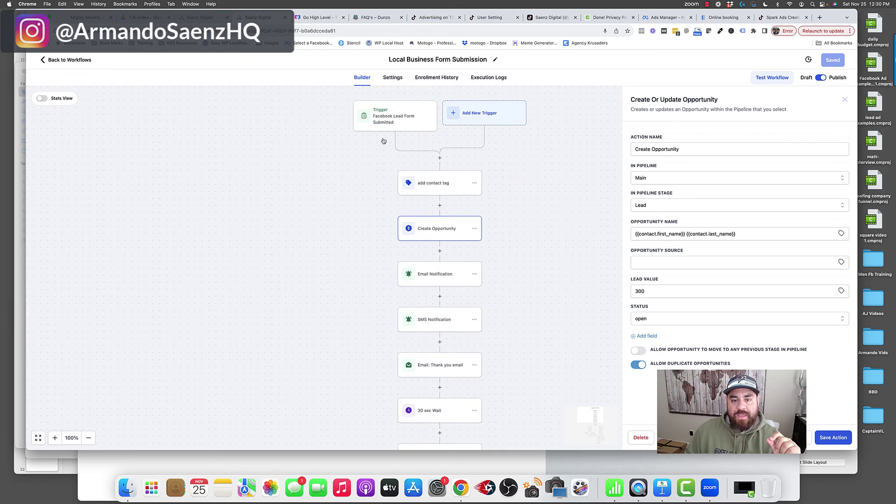
Walk through the Local Business Form Submission workflow and read the SMS: Thanks message sent after the 30-second wait
{"action": "scroll", "coordinate": [434, 187], "scroll_direction": "left", "scroll_amount": 2}
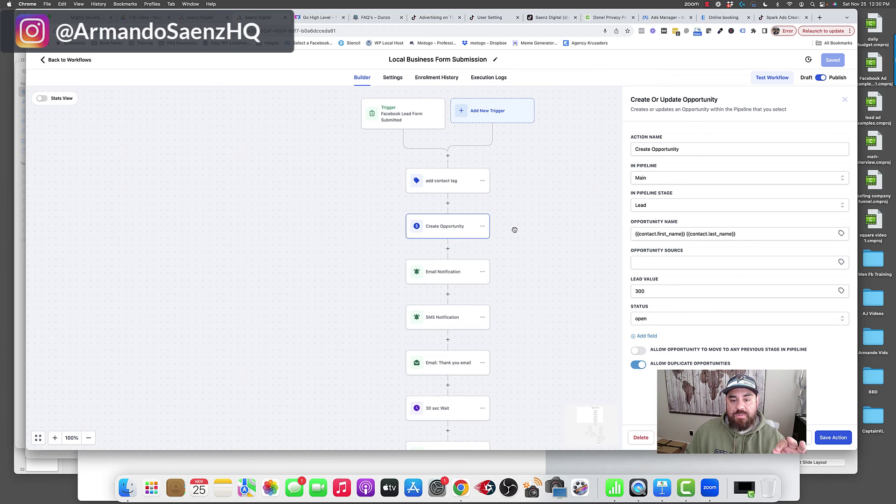
{"action": "scroll", "coordinate": [456, 256], "scroll_direction": "down", "scroll_amount": 6}
{"action": "left_click", "coordinate": [438, 310]}
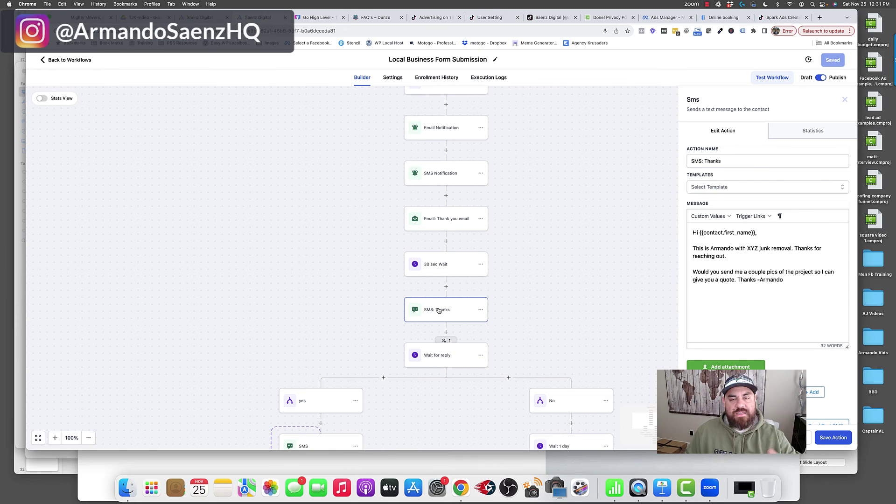
{"action": "scroll", "coordinate": [439, 310], "scroll_direction": "down", "scroll_amount": 1}
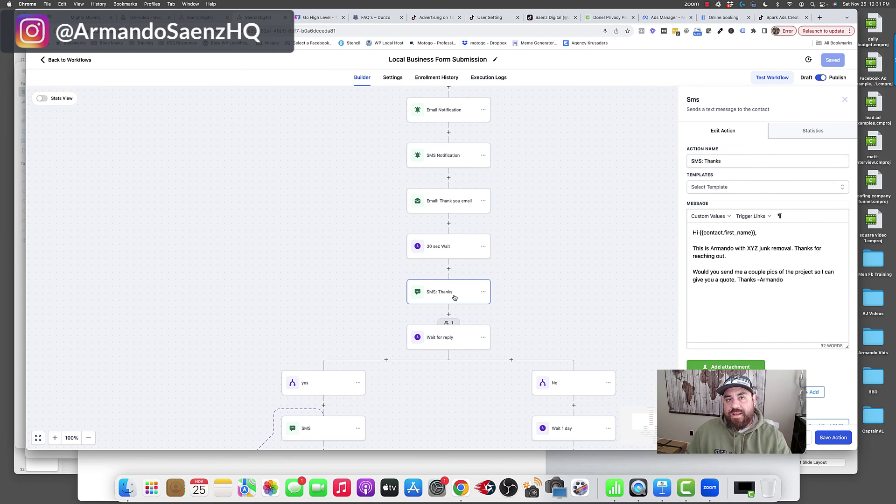
{"action": "scroll", "coordinate": [454, 297], "scroll_direction": "down", "scroll_amount": 1}
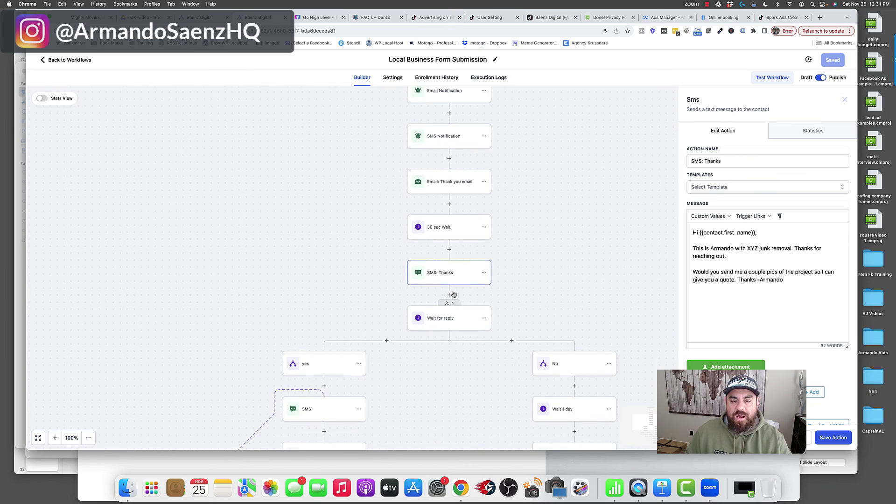
Compare the content of the workflow's thank you email with its SMS: Thanks message
{"action": "left_click", "coordinate": [449, 181]}
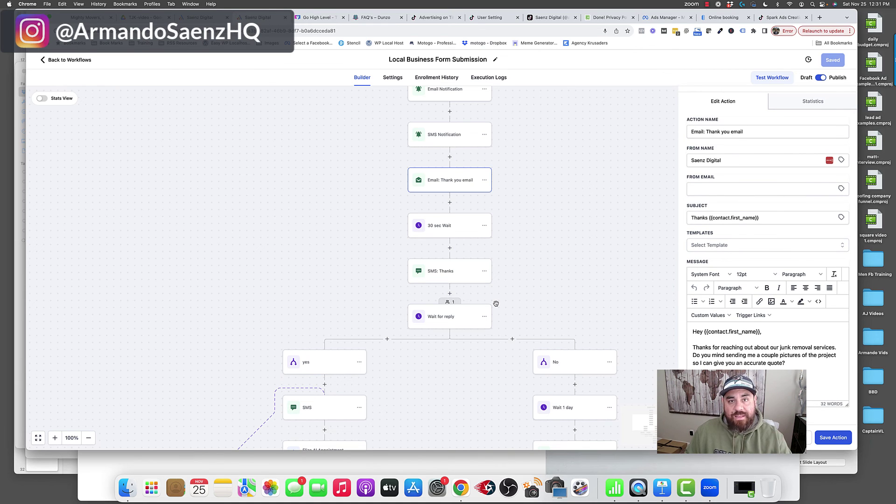
{"action": "scroll", "coordinate": [496, 304], "scroll_direction": "down", "scroll_amount": 3}
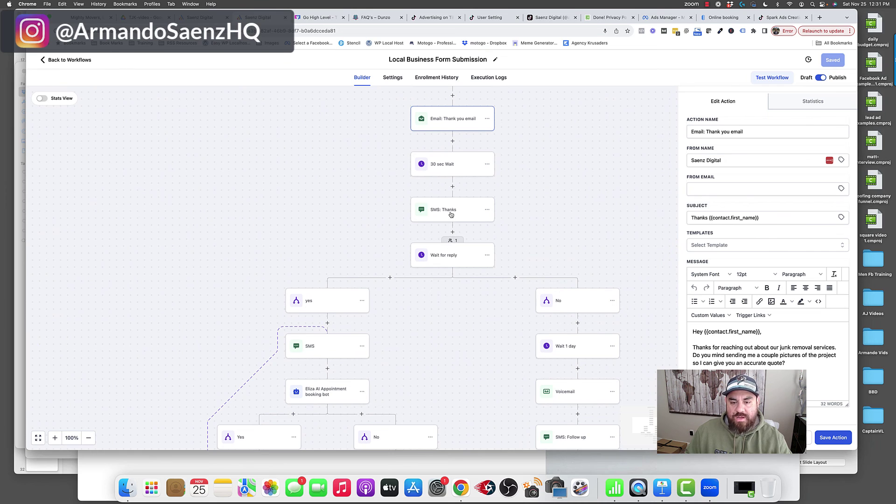
{"action": "left_click", "coordinate": [451, 211]}
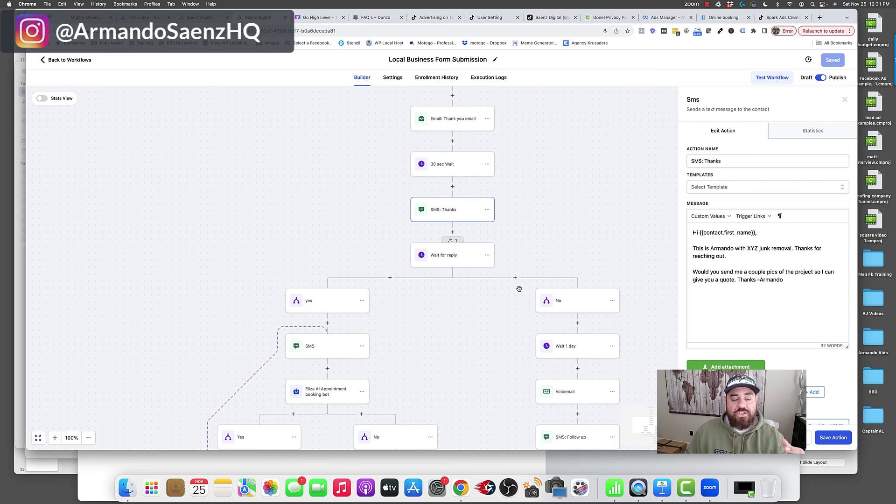
Examine the branches after Wait for reply, including the yes branch's SMS and the Eliza AI appointment booking bot settings
{"action": "scroll", "coordinate": [453, 282], "scroll_direction": "down", "scroll_amount": 5}
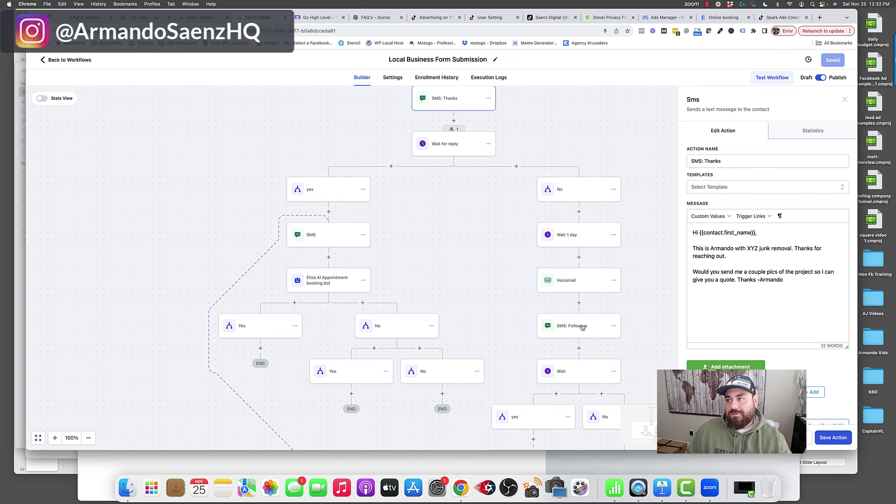
{"action": "scroll", "coordinate": [582, 327], "scroll_direction": "down", "scroll_amount": 2}
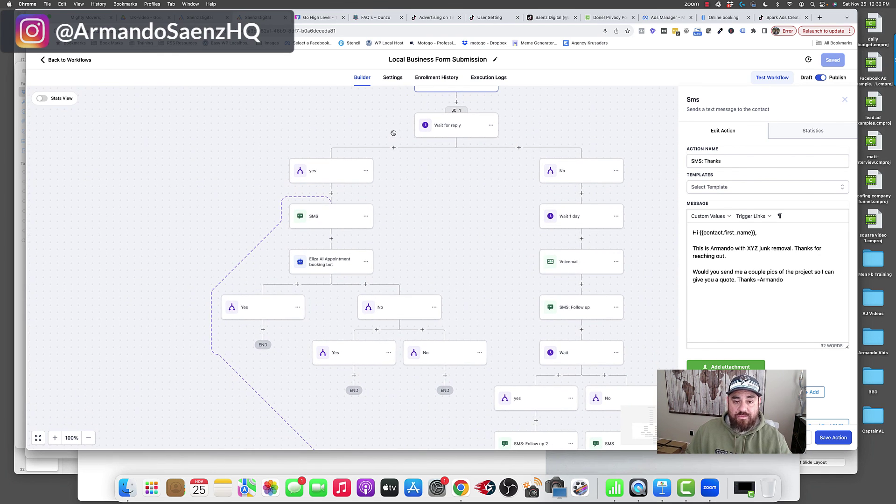
{"action": "left_click", "coordinate": [325, 217]}
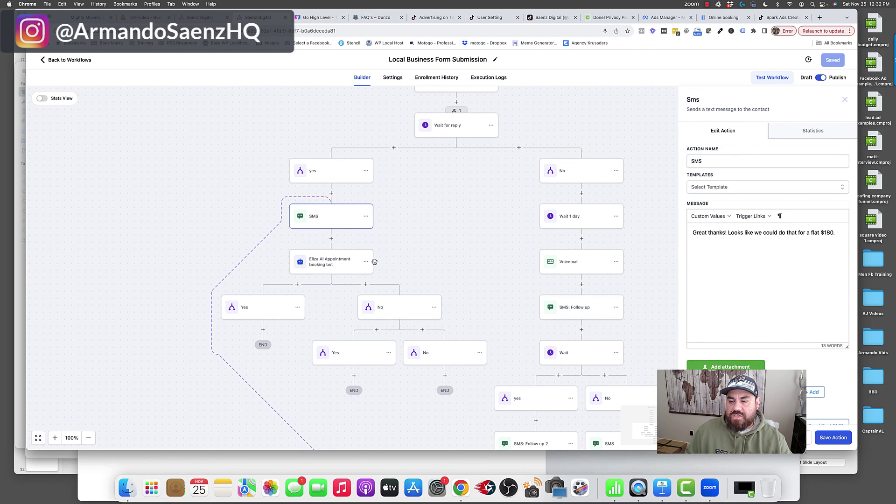
{"action": "left_click", "coordinate": [331, 261]}
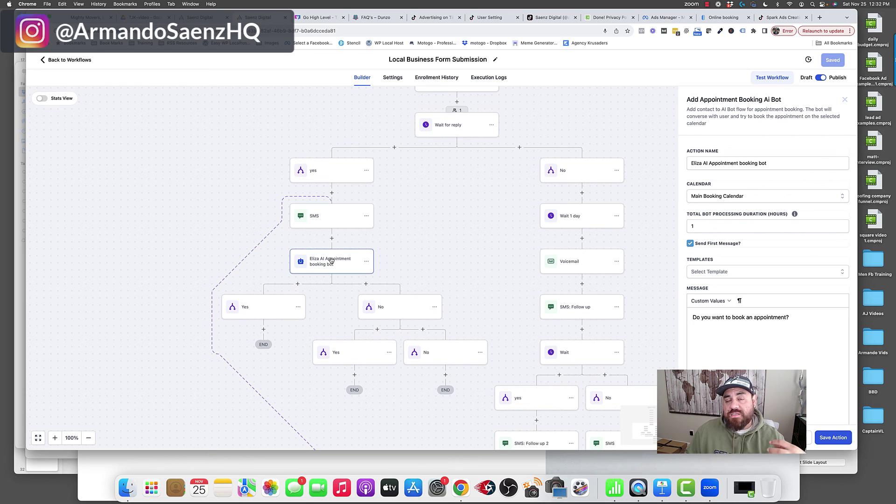
{"action": "scroll", "coordinate": [331, 261], "scroll_direction": "down", "scroll_amount": 5}
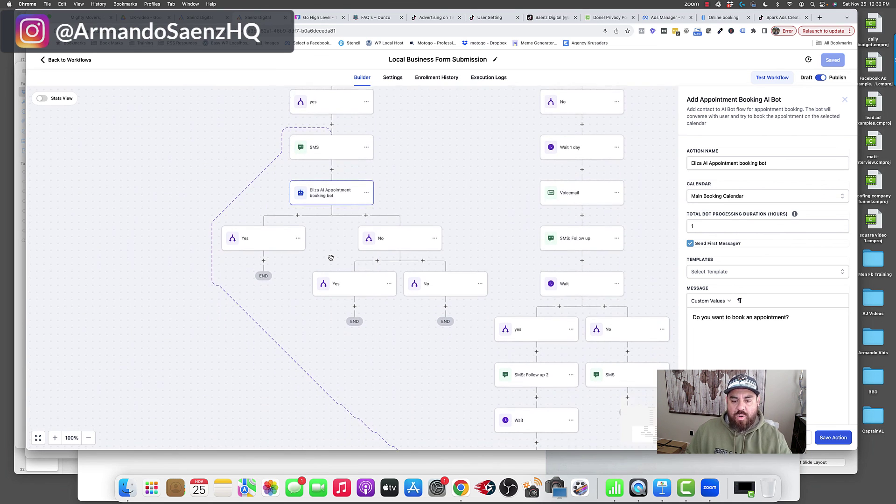
{"action": "scroll", "coordinate": [331, 261], "scroll_direction": "down", "scroll_amount": 1}
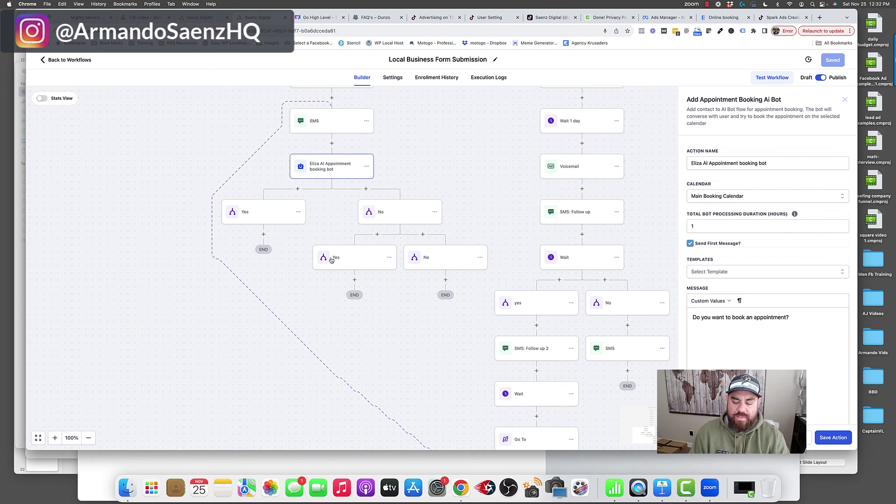